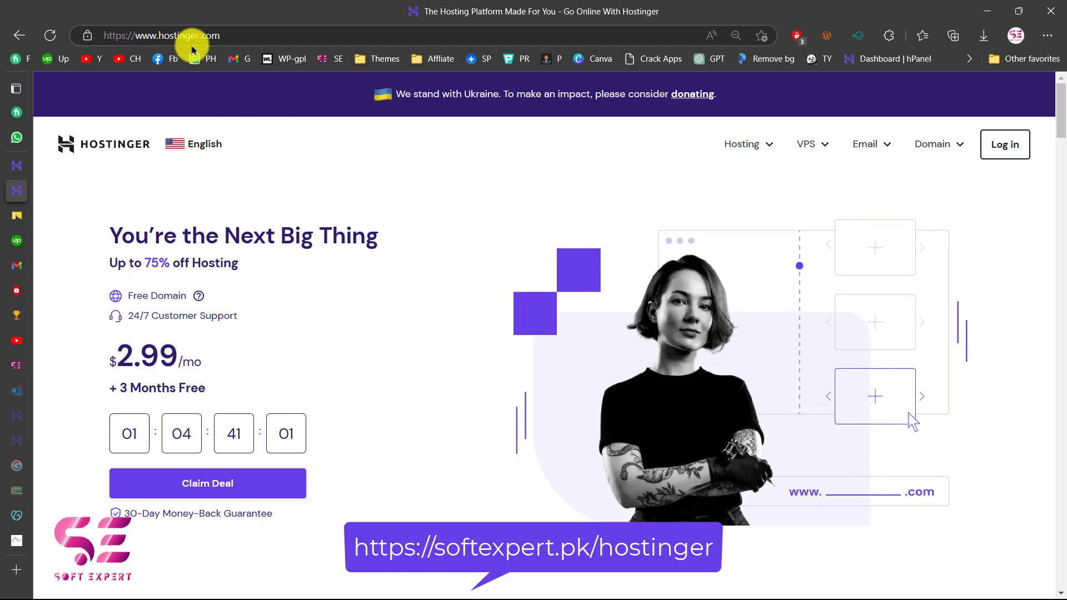
Step: Show the Hosting dropdown with its hosting product types on the Hostinger homepage
mouse_move(742, 147)
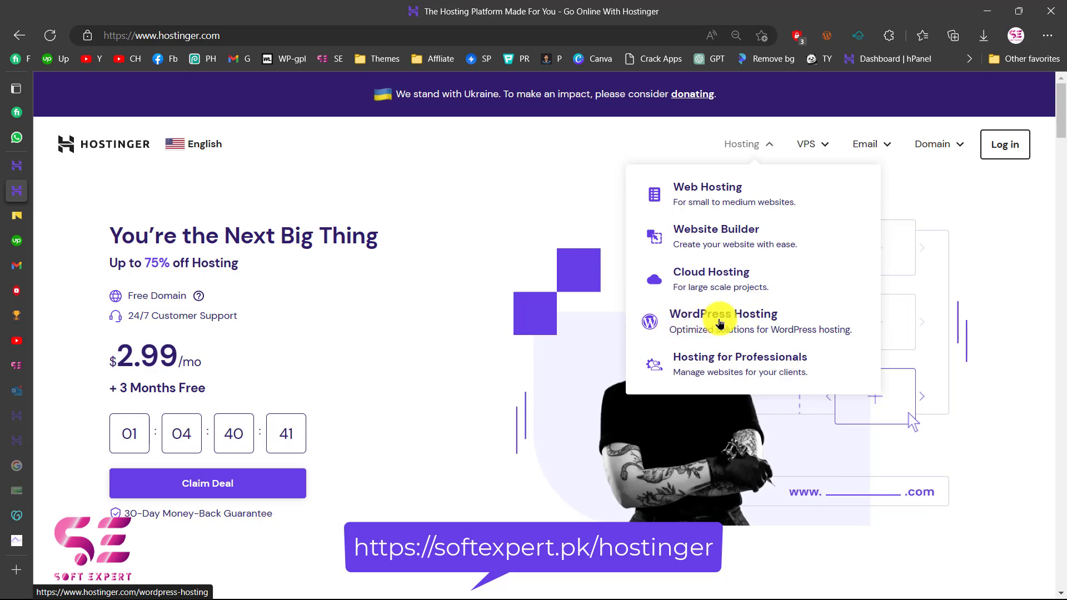
Step: Compare the four WordPress Hosting plans, Single WordPress at $1.99/mo through WordPress Pro at $11.59/mo
left_click(727, 321)
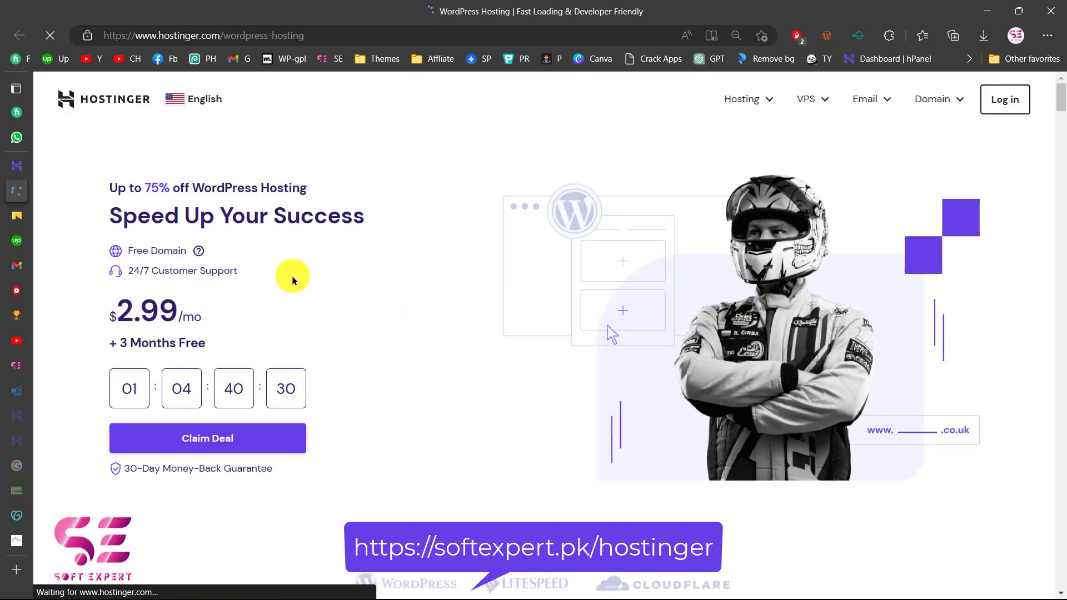
scroll(457, 335, "down", 15)
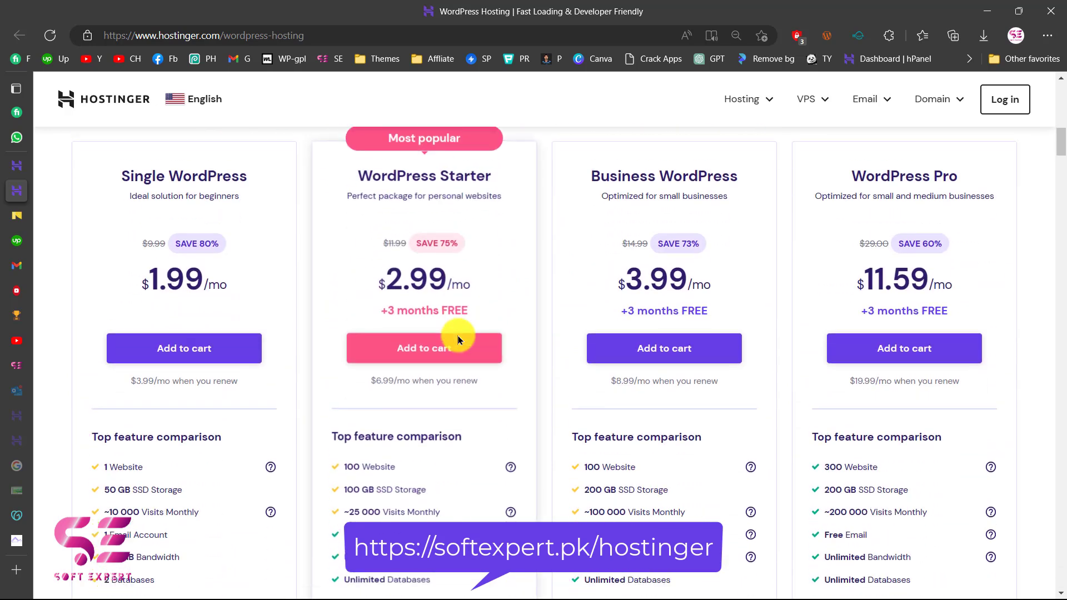
scroll(458, 334, "up", 2)
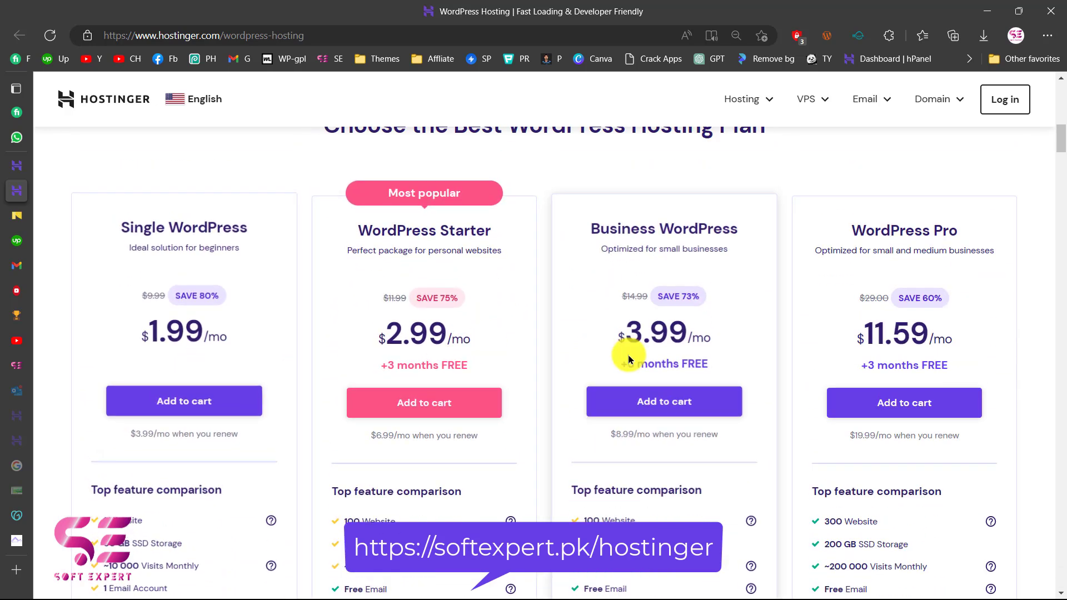
scroll(804, 362, "down", 1)
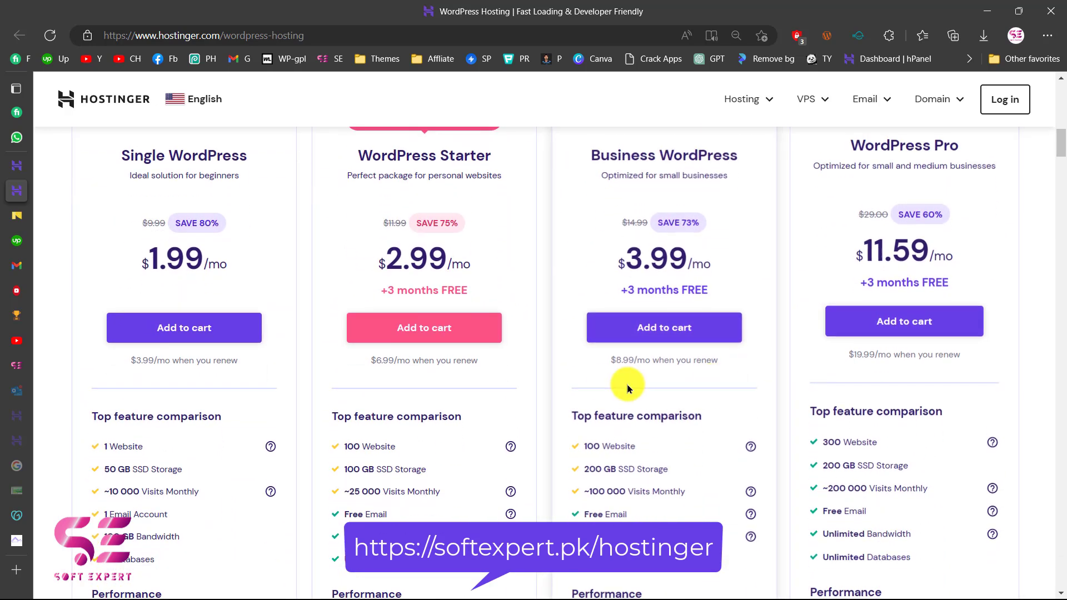
scroll(617, 383, "up", 1)
scroll(520, 353, "down", 3)
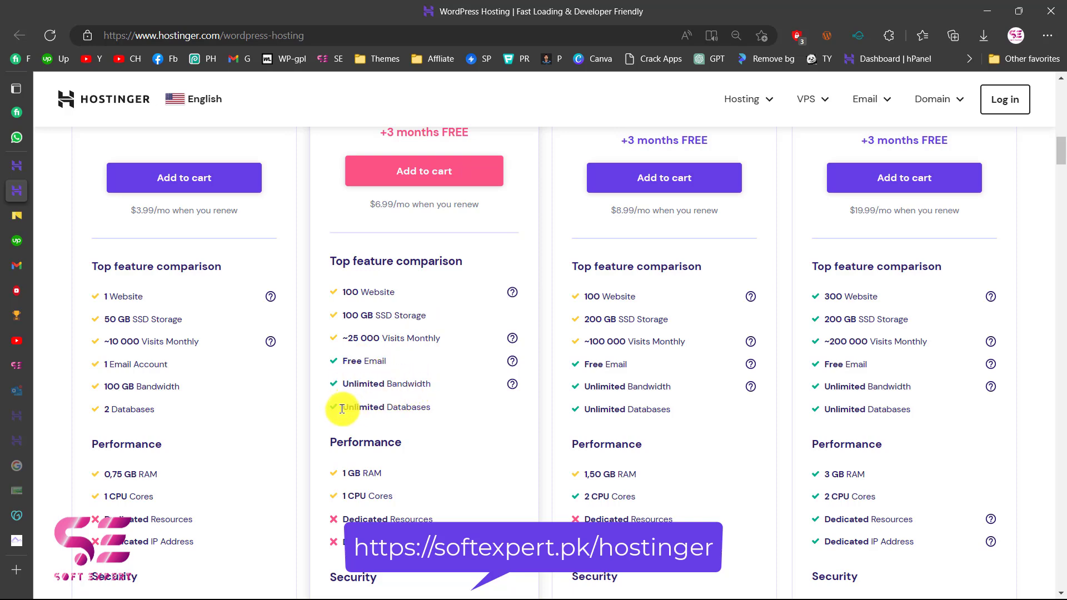
scroll(441, 408, "down", 1)
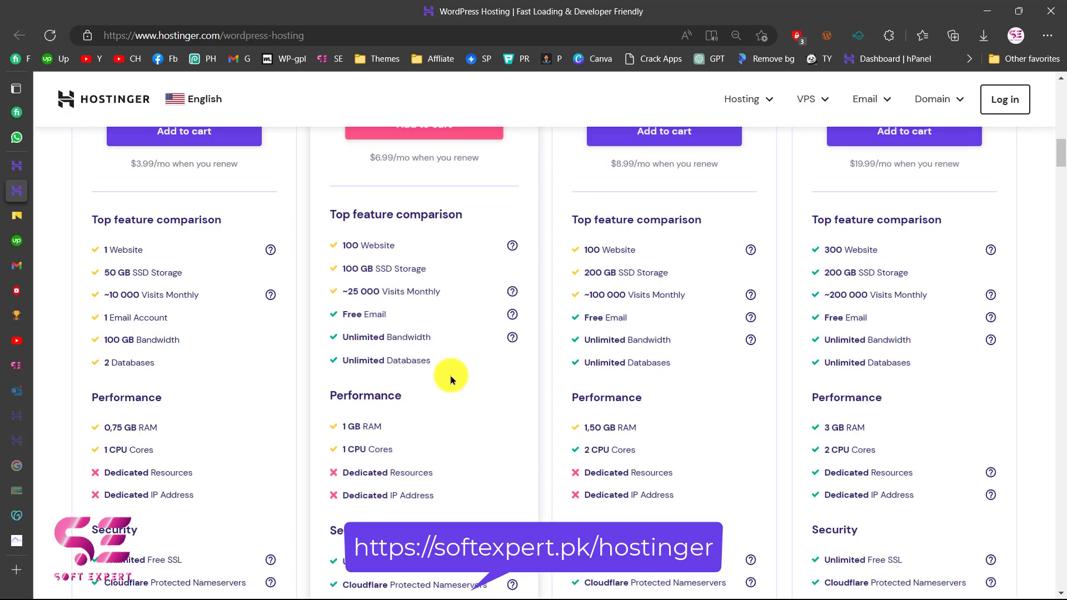
scroll(451, 380, "down", 10)
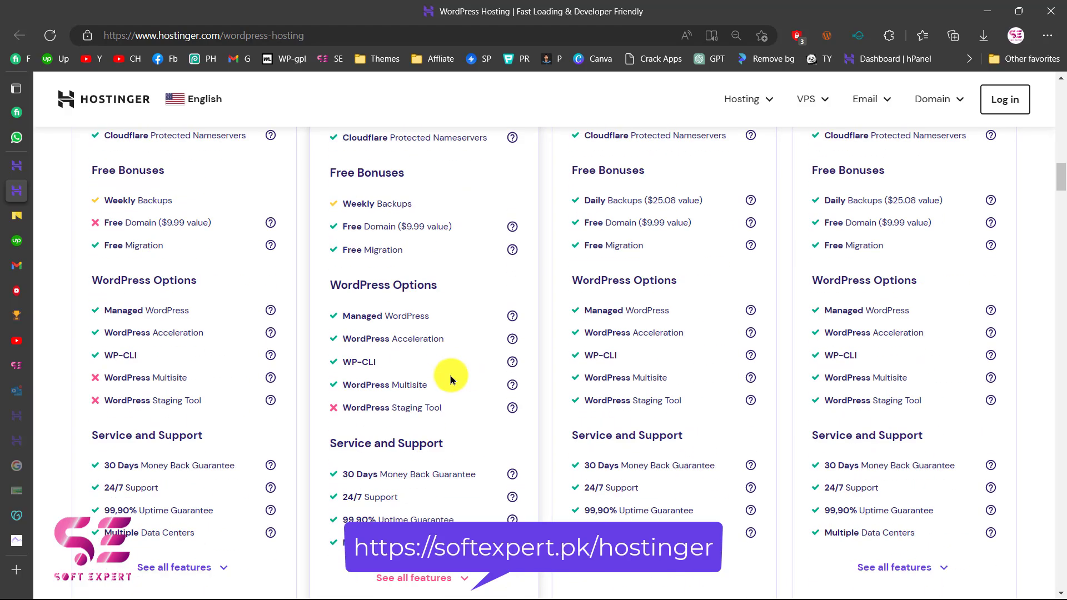
scroll(450, 380, "up", 10)
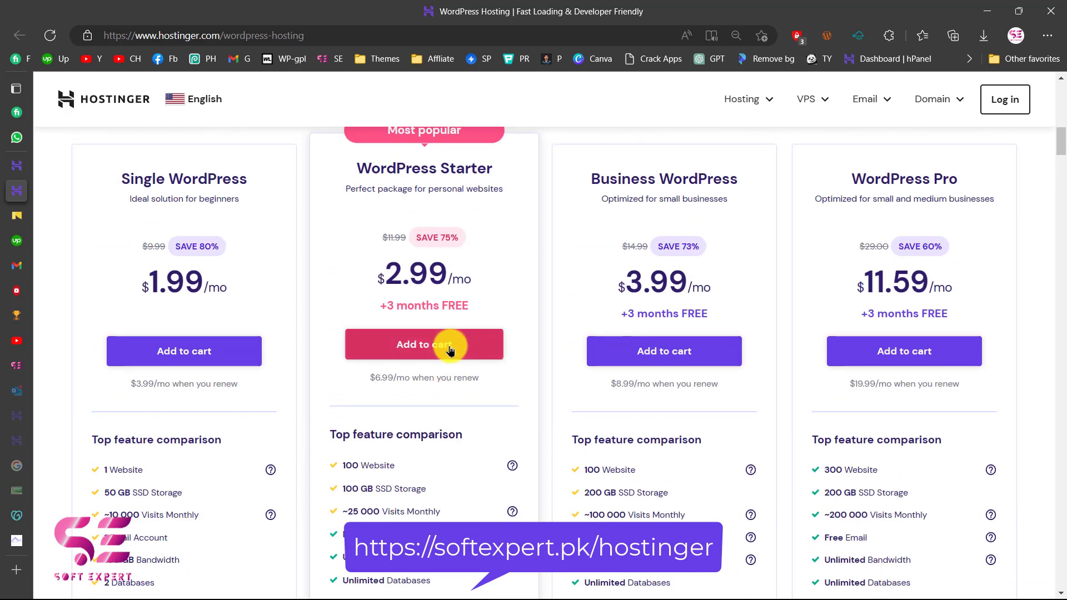
Step: Add WordPress Starter to the cart and review the 48-month $143.52 checkout with free domain
left_click(450, 346)
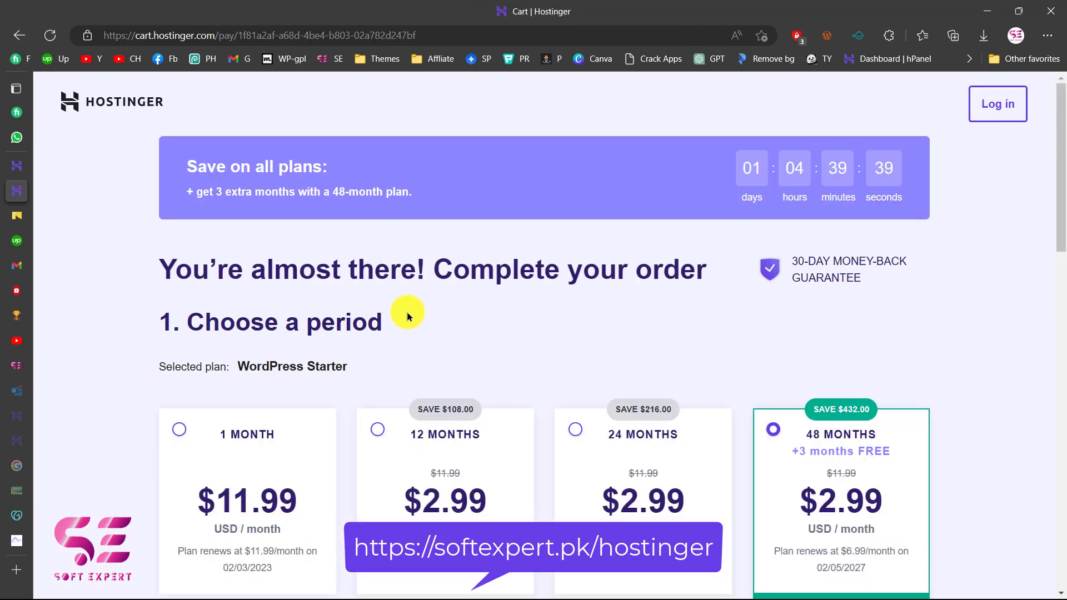
scroll(381, 332, "down", 2)
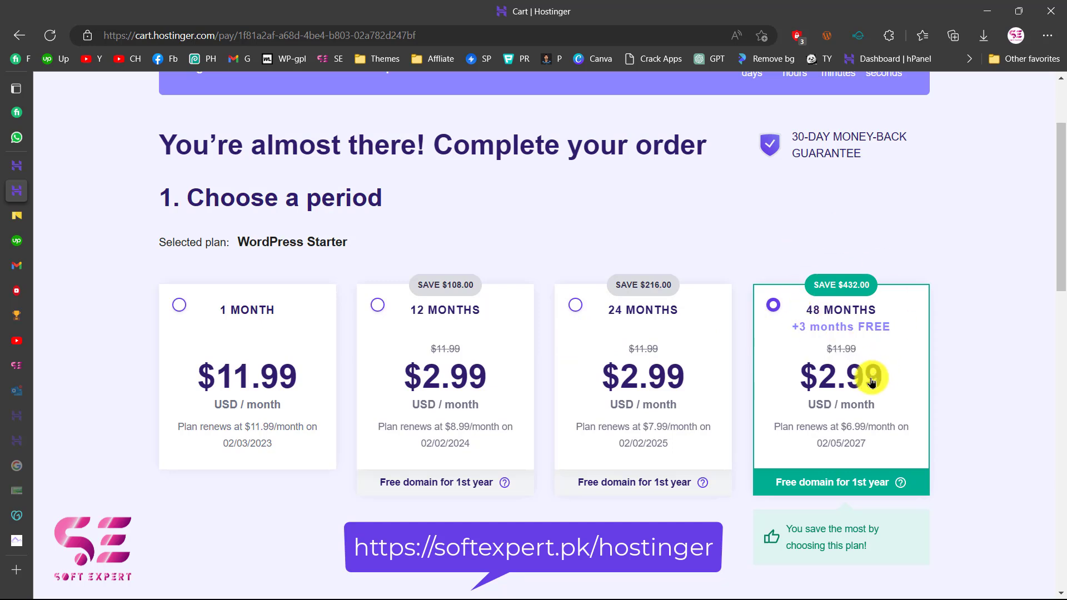
scroll(872, 373, "down", 1)
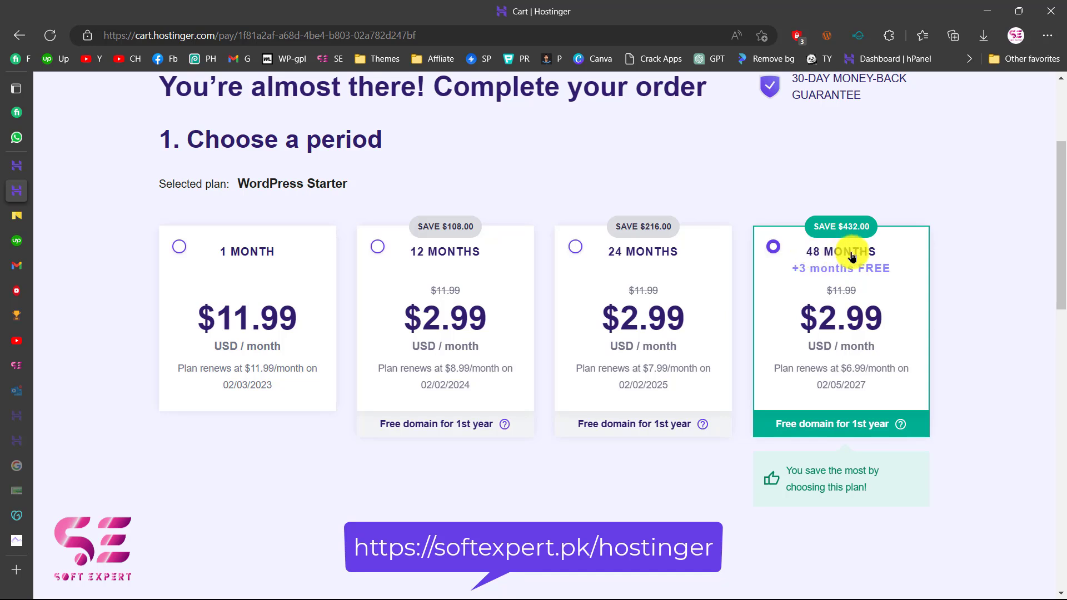
scroll(808, 316, "down", 6)
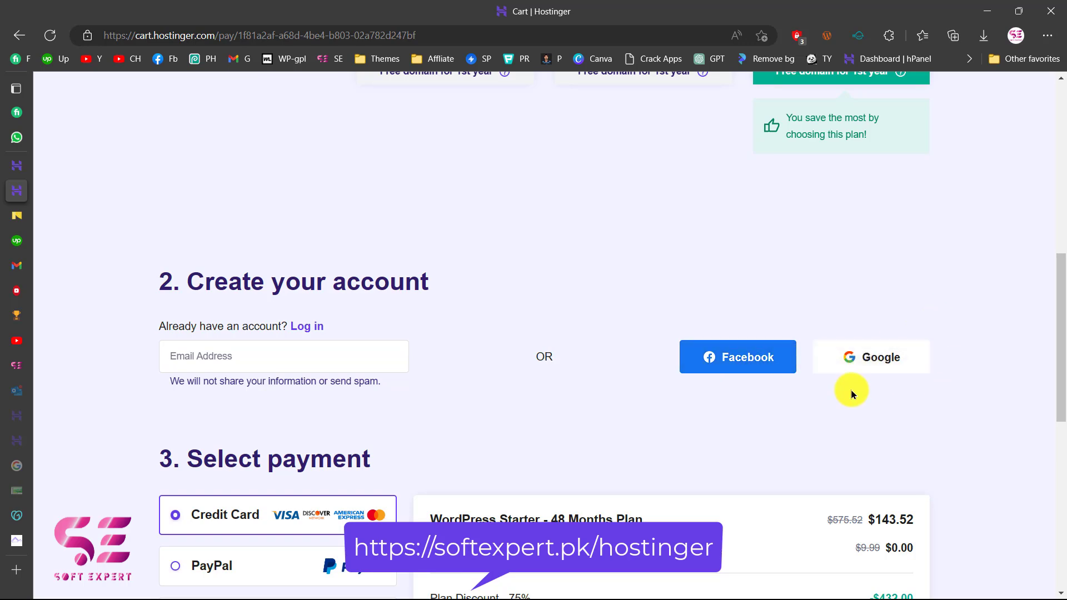
scroll(850, 388, "down", 3)
scroll(850, 388, "down", 3)
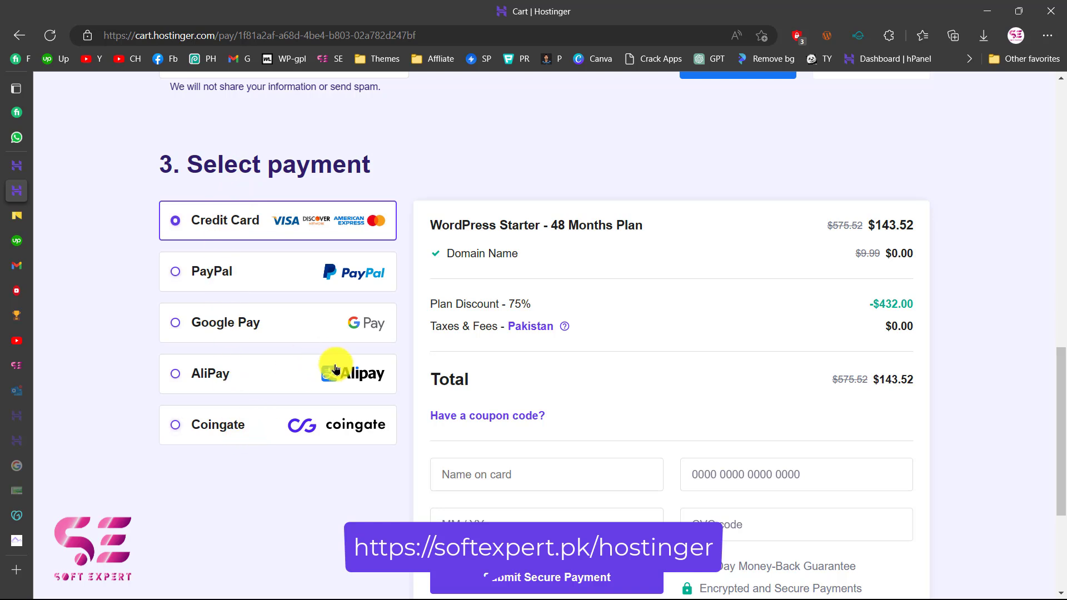
scroll(508, 425, "down", 1)
scroll(508, 431, "down", 1)
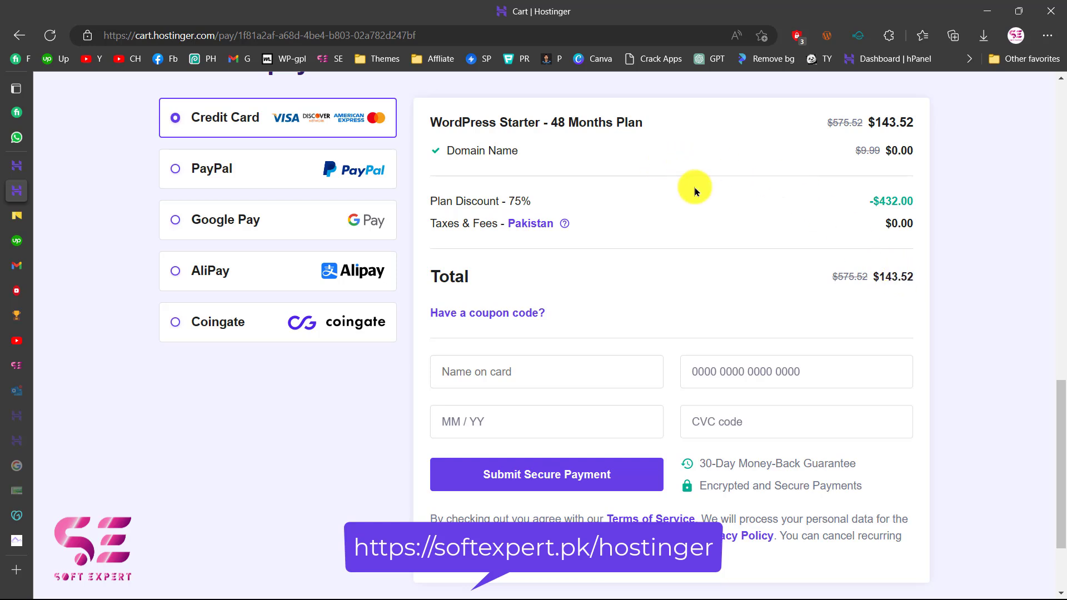
scroll(528, 334, "down", 1)
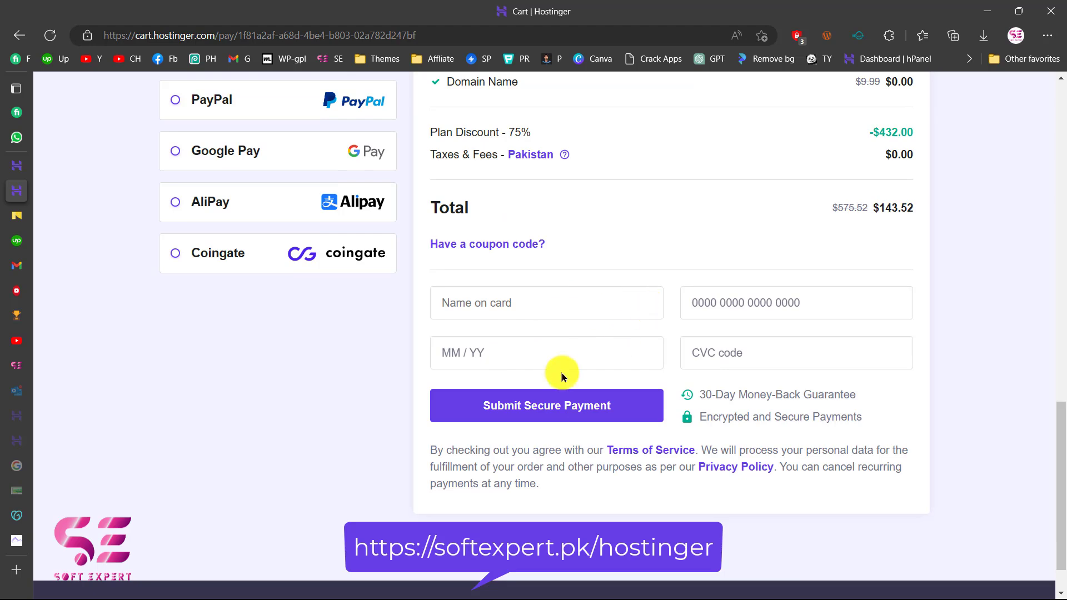
left_click(611, 409)
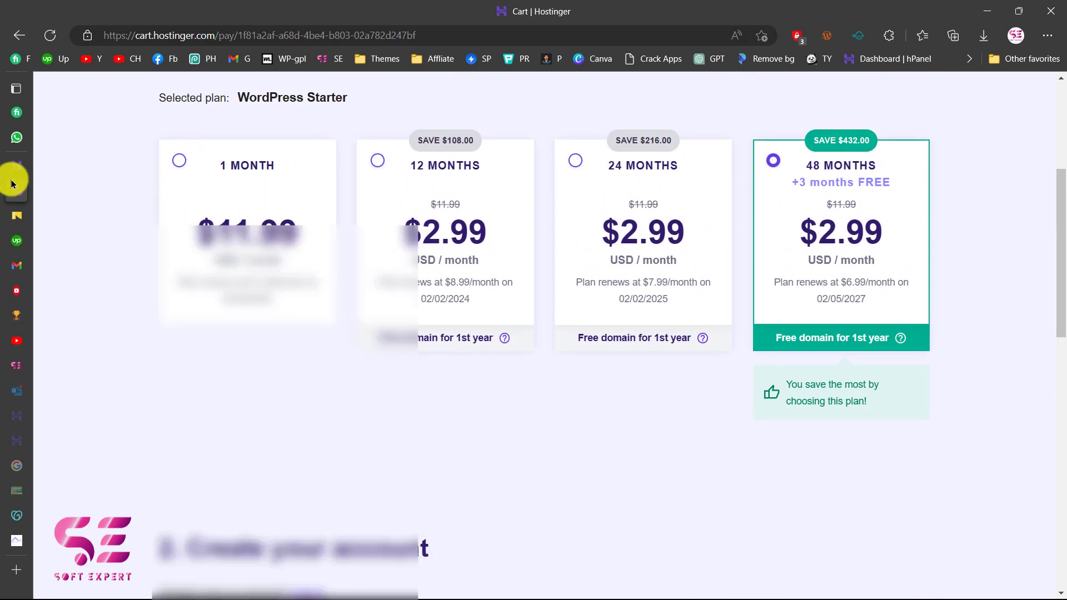
Step: Switch to the hPanel Home page and review the Premium Web Hosting plan, domains and email
left_click(17, 165)
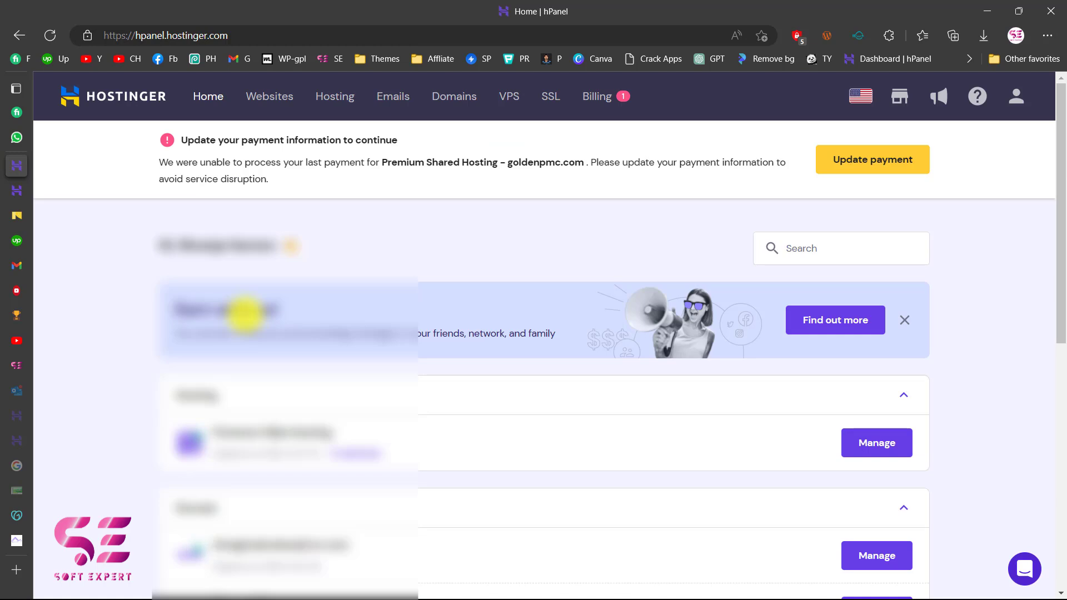
scroll(288, 355, "down", 1)
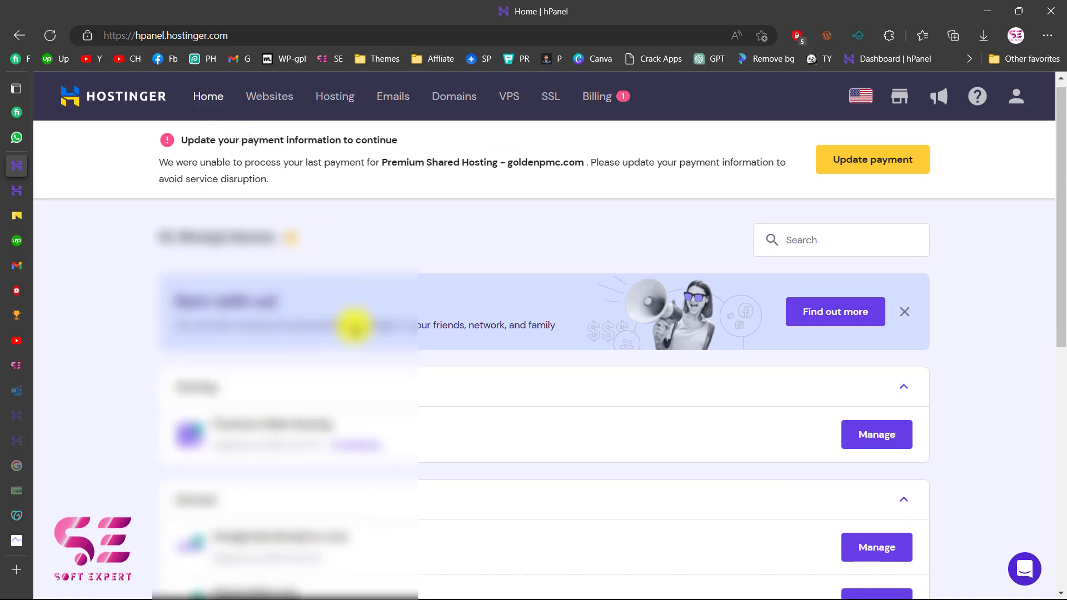
scroll(353, 328, "down", 3)
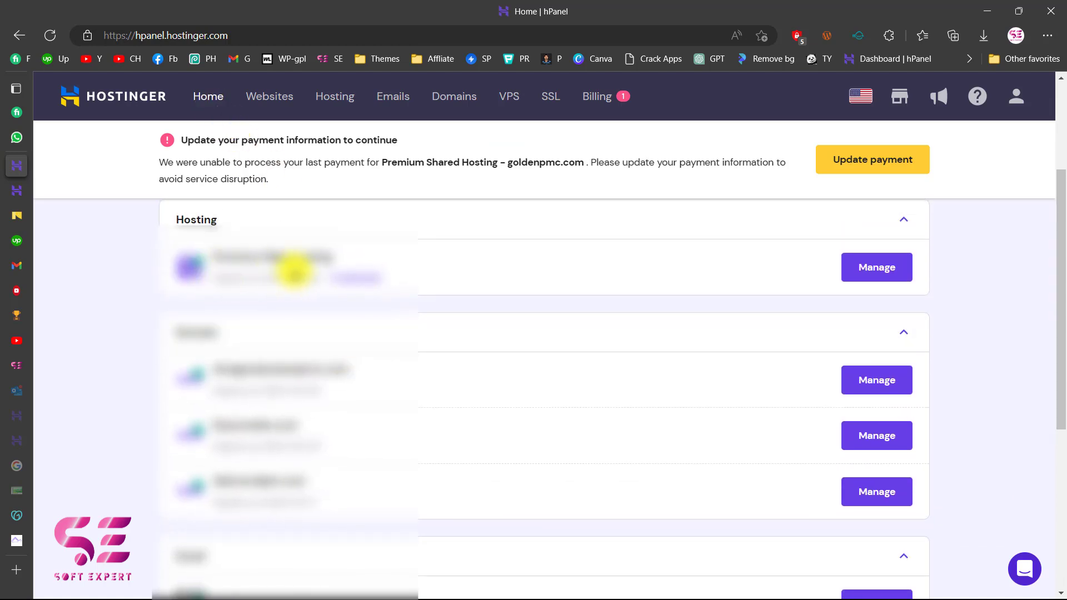
scroll(405, 466, "down", 3)
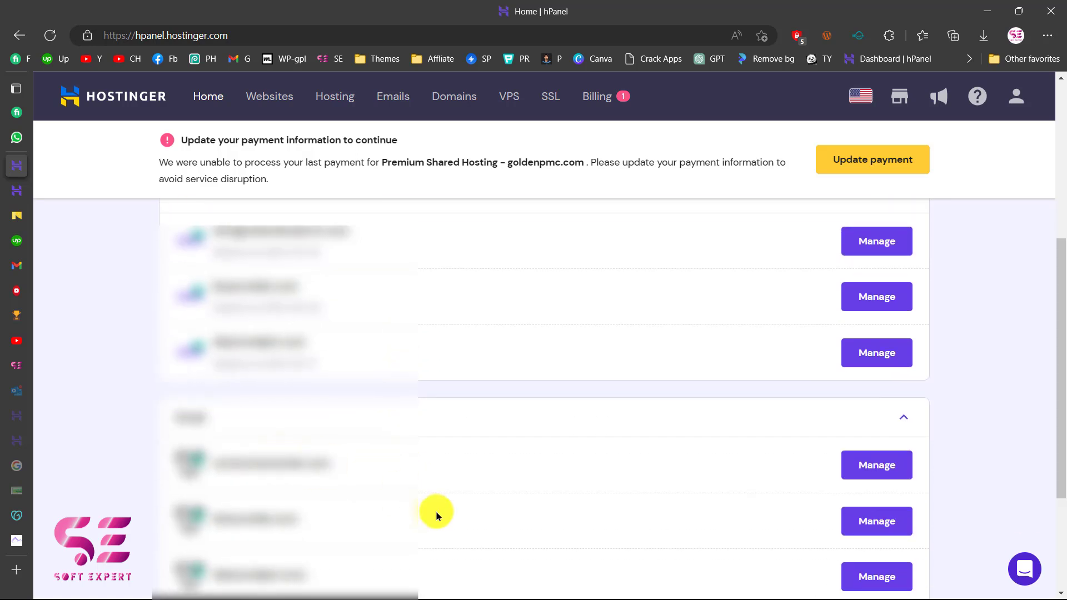
scroll(437, 514, "up", 10)
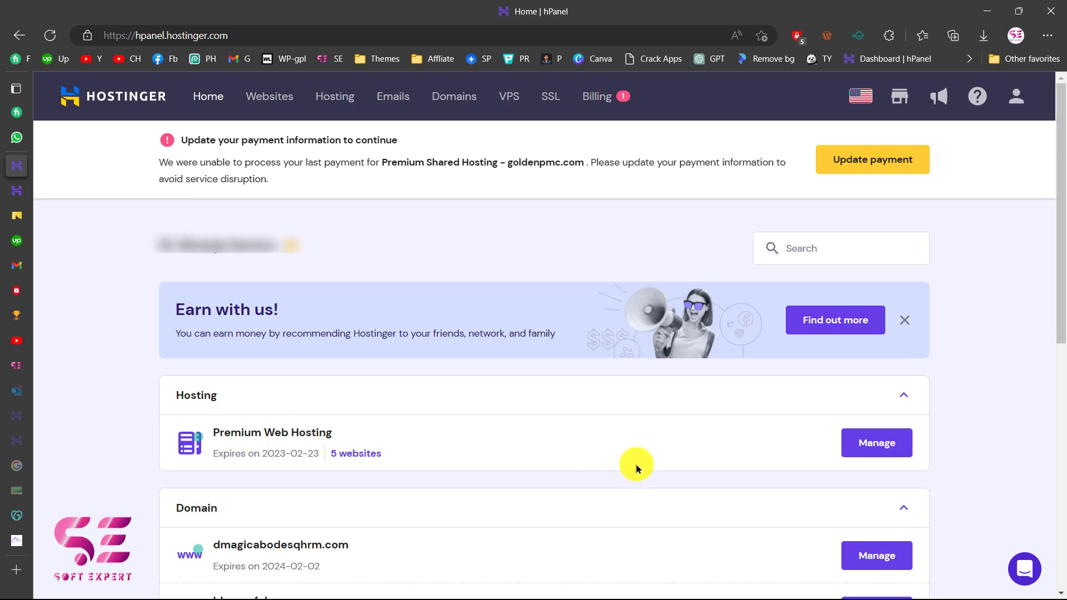
Step: Open the Premium Web Hosting plan's management dashboard and expand its file management options
left_click(879, 445)
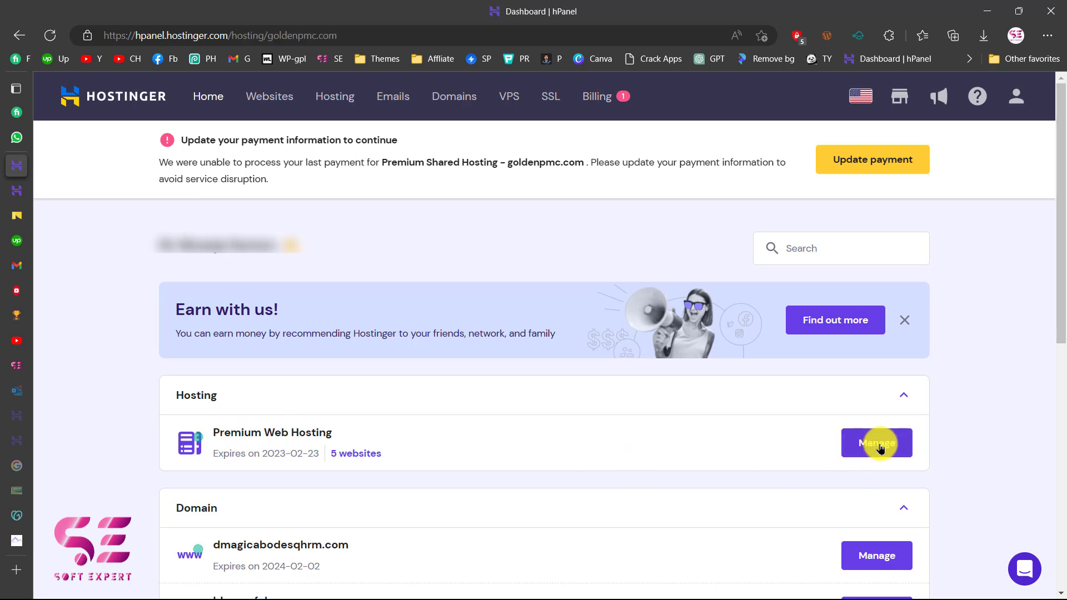
scroll(400, 404, "down", 2)
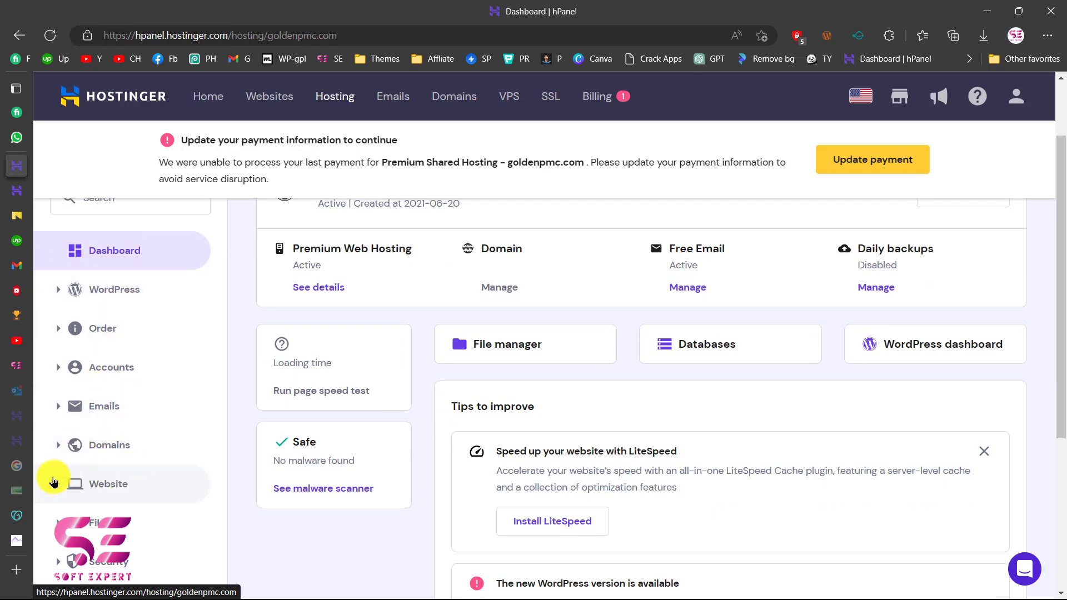
left_click(105, 522)
scroll(105, 500, "down", 5)
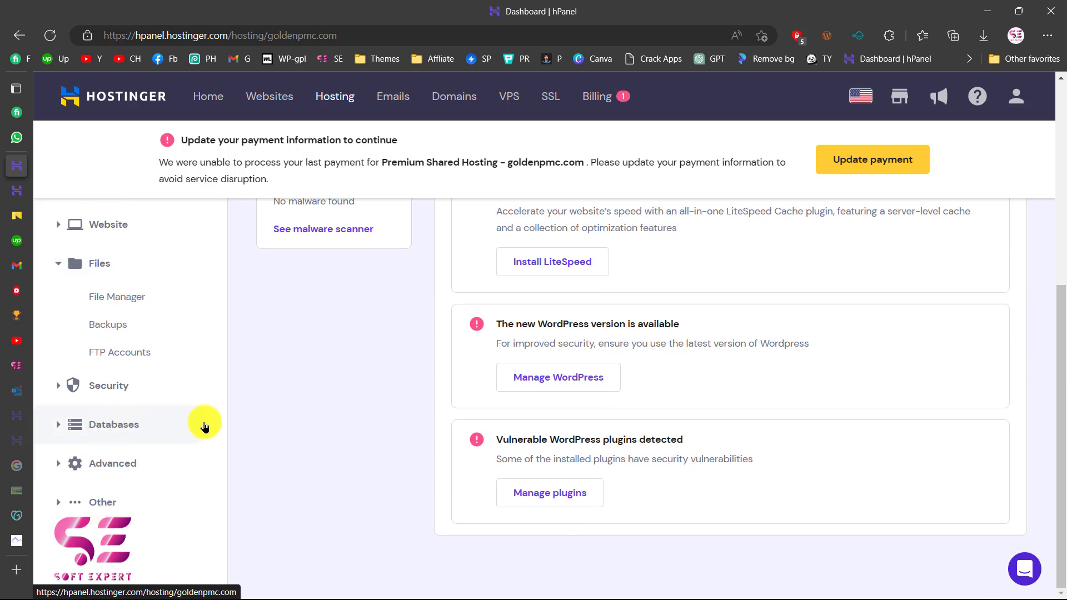
scroll(205, 424, "up", 6)
Step: Switch the dashboard to dmagicabodesqhrm.com and expand the Website section in the sidebar
left_click(200, 242)
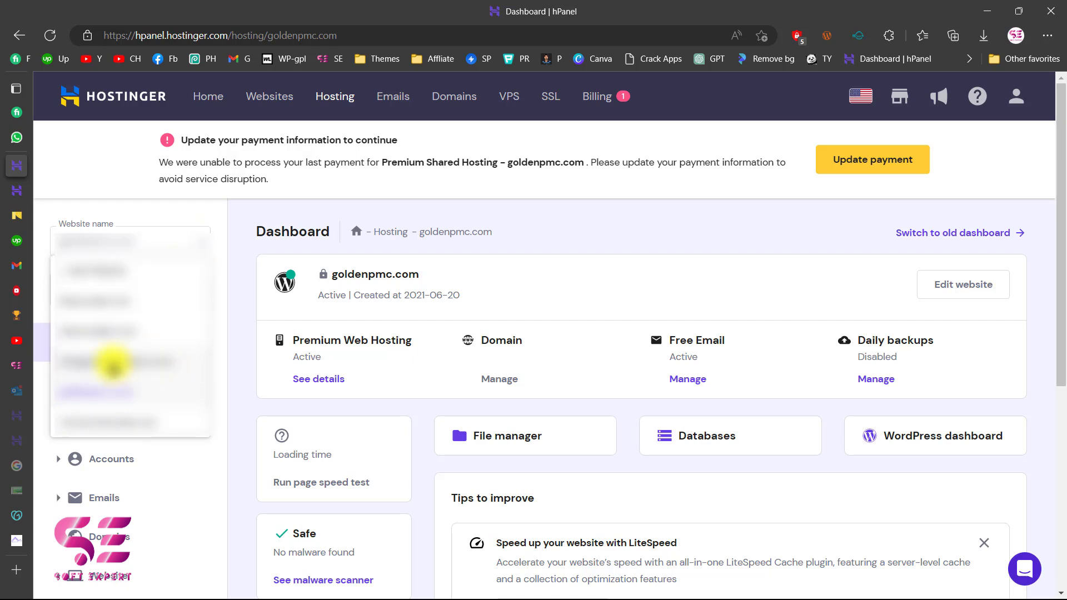
left_click(138, 362)
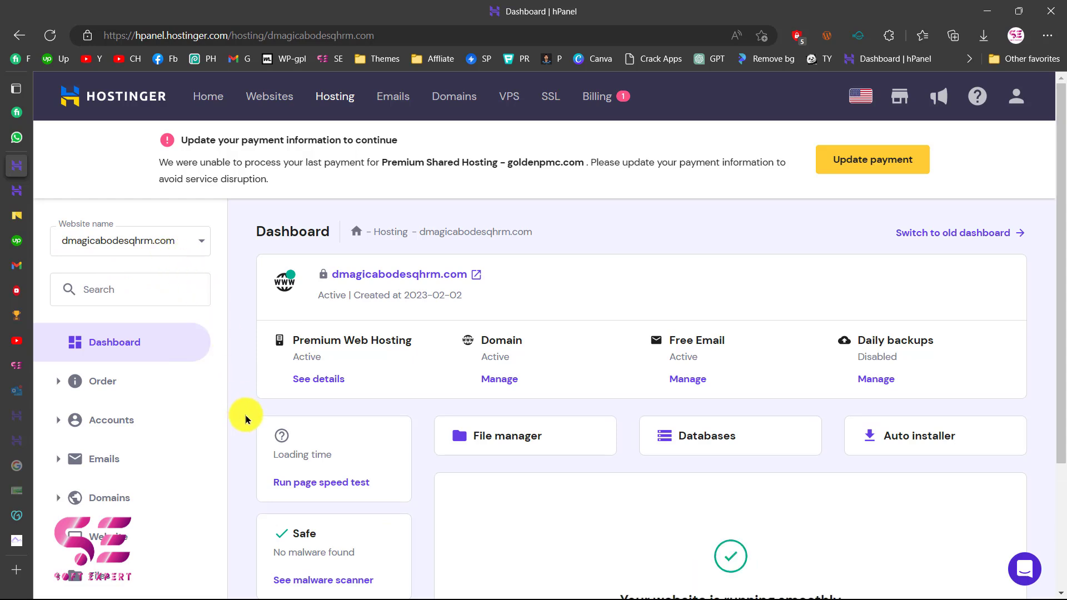
scroll(246, 418, "down", 3)
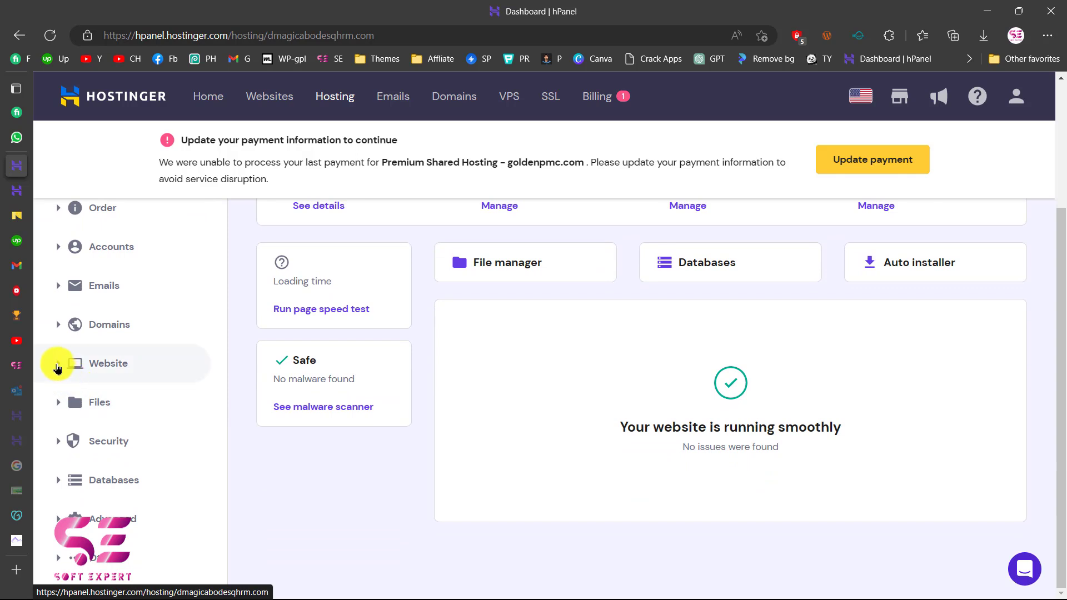
left_click(57, 367)
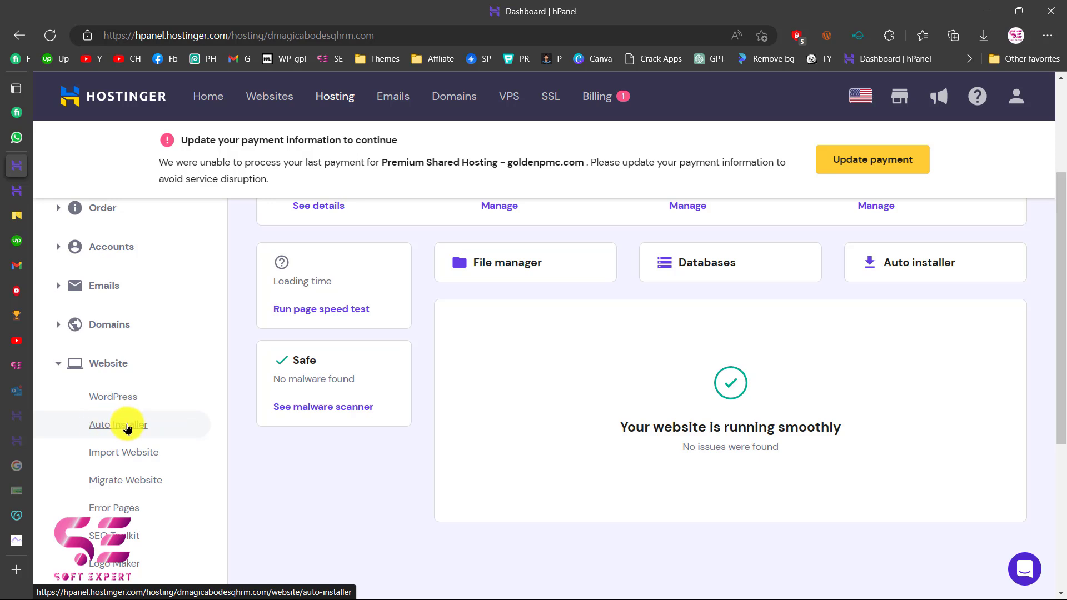
Step: Go to Website > WordPress for dmagicabodesqhrm.com and start the Install WordPress form
left_click(104, 399)
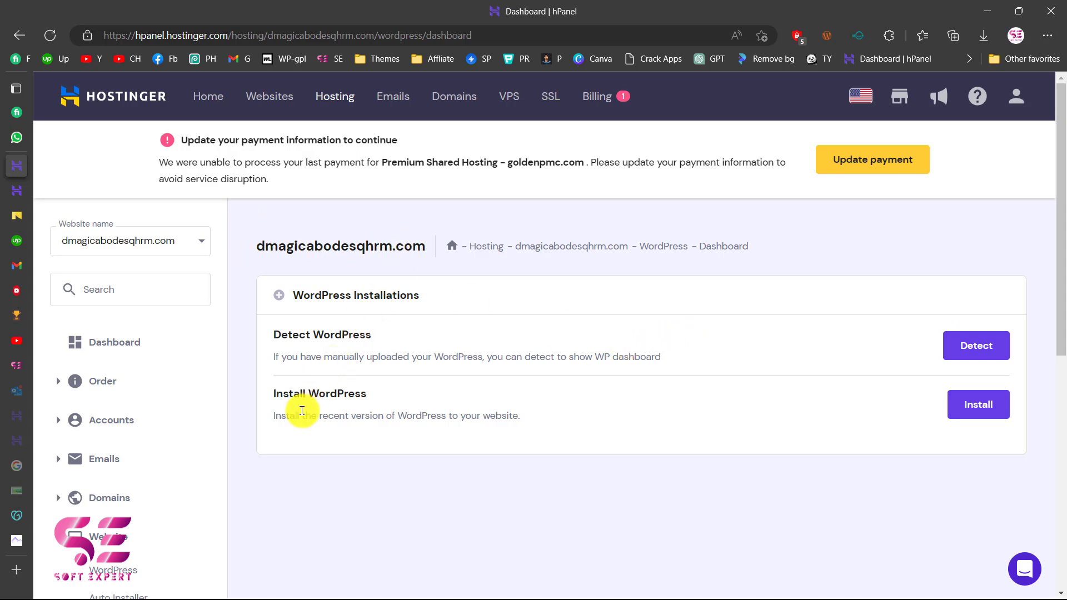
left_click(968, 413)
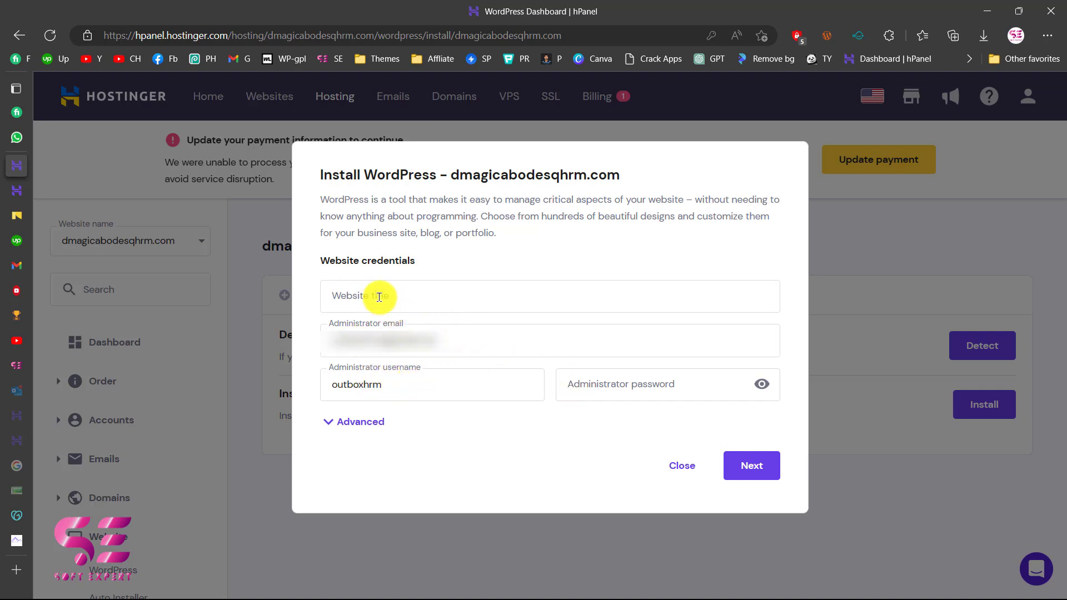
left_click(347, 422)
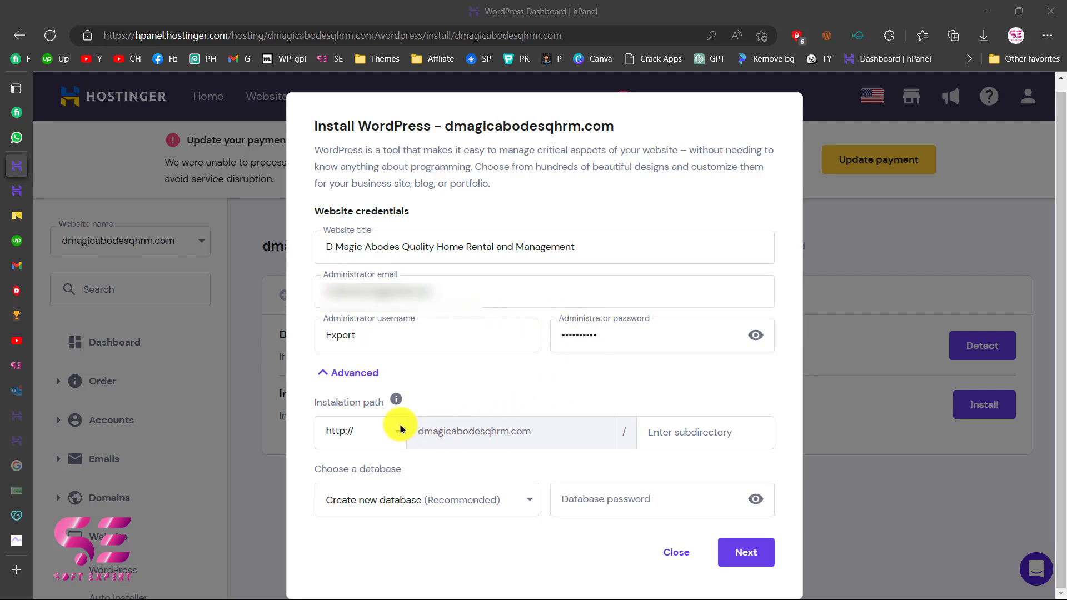
left_click(387, 441)
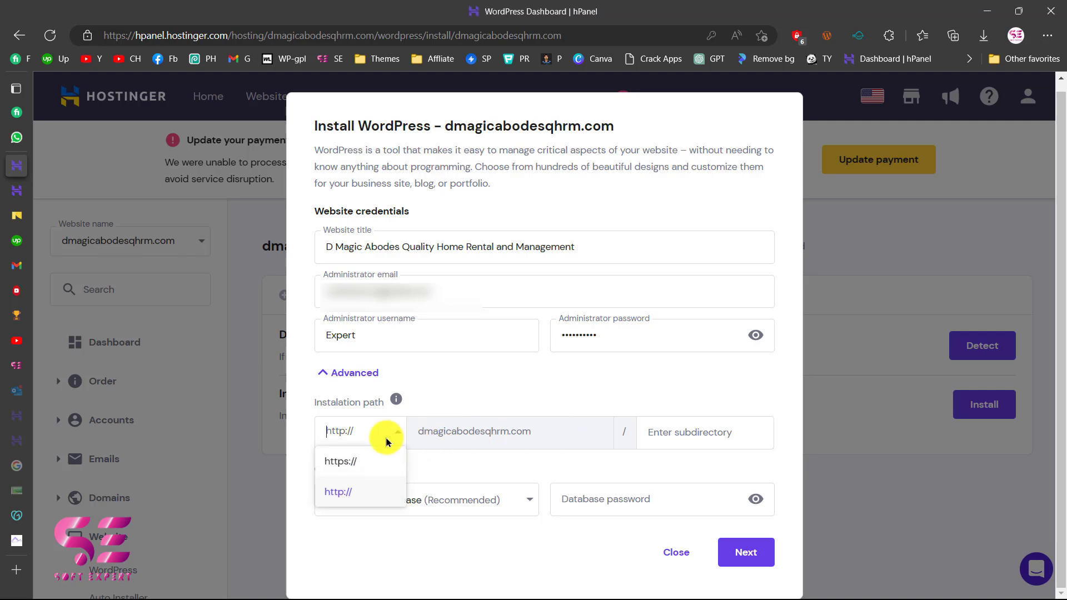
left_click(363, 471)
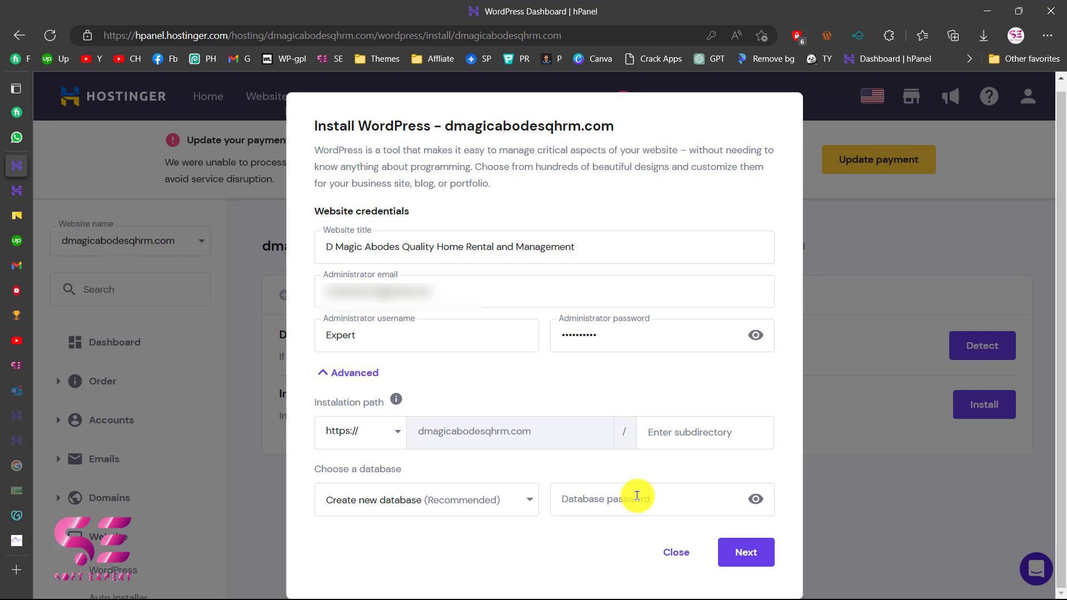
left_click(741, 553)
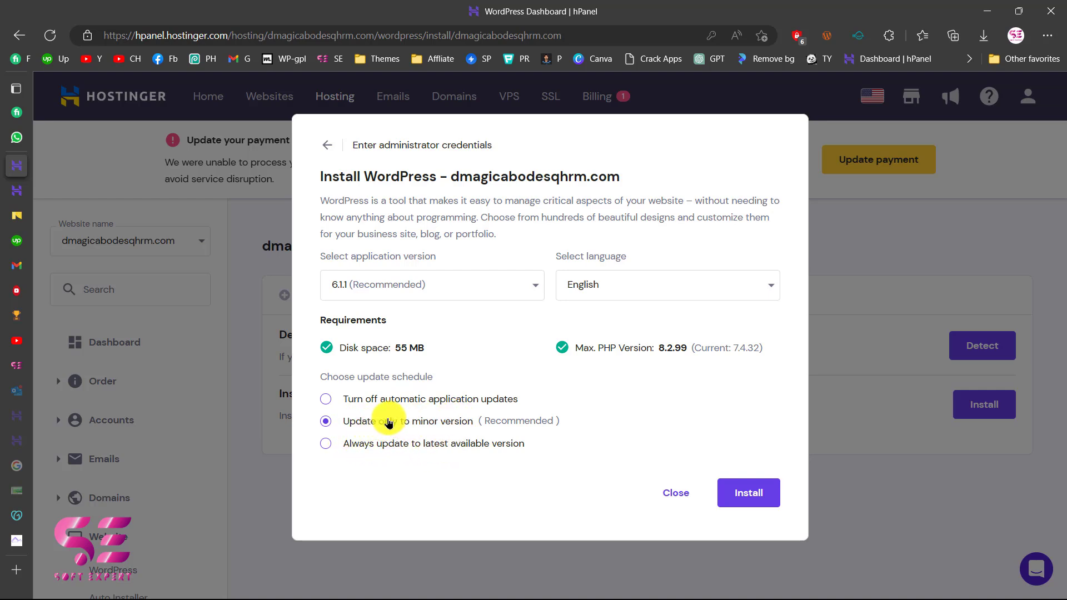
Step: Install WordPress 6.1.1 in English with minor-version automatic updates on dmagicabodesqhrm.com
left_click(743, 494)
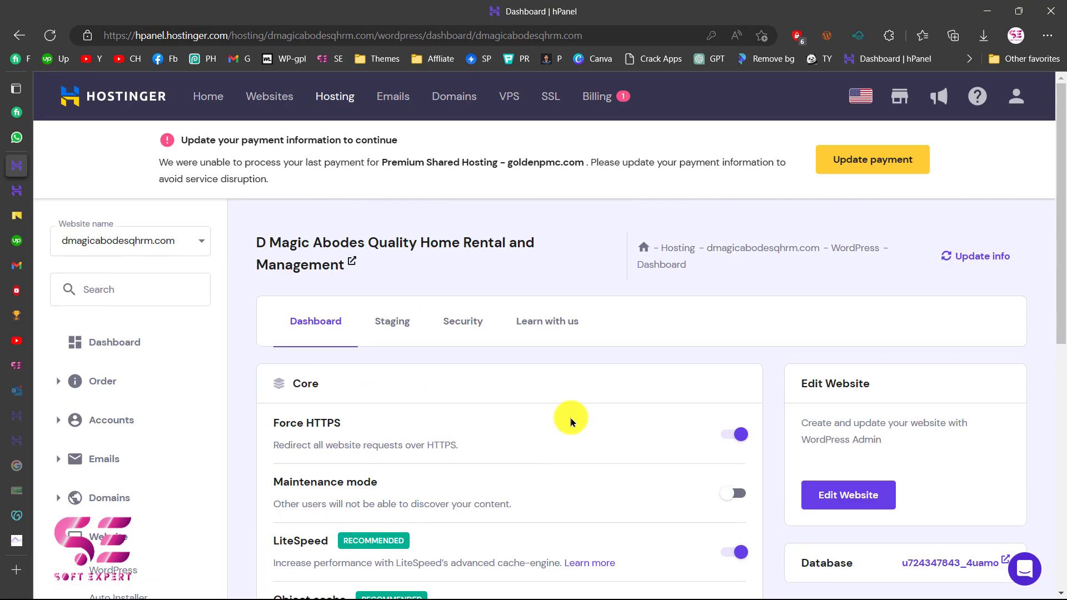
scroll(571, 421, "down", 3)
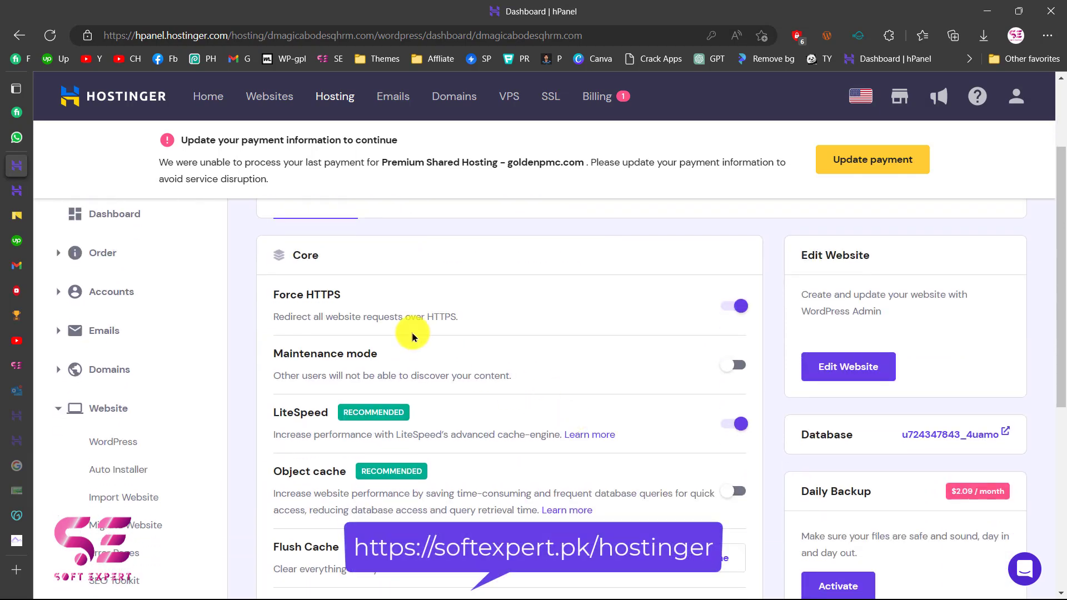
scroll(469, 325, "down", 1)
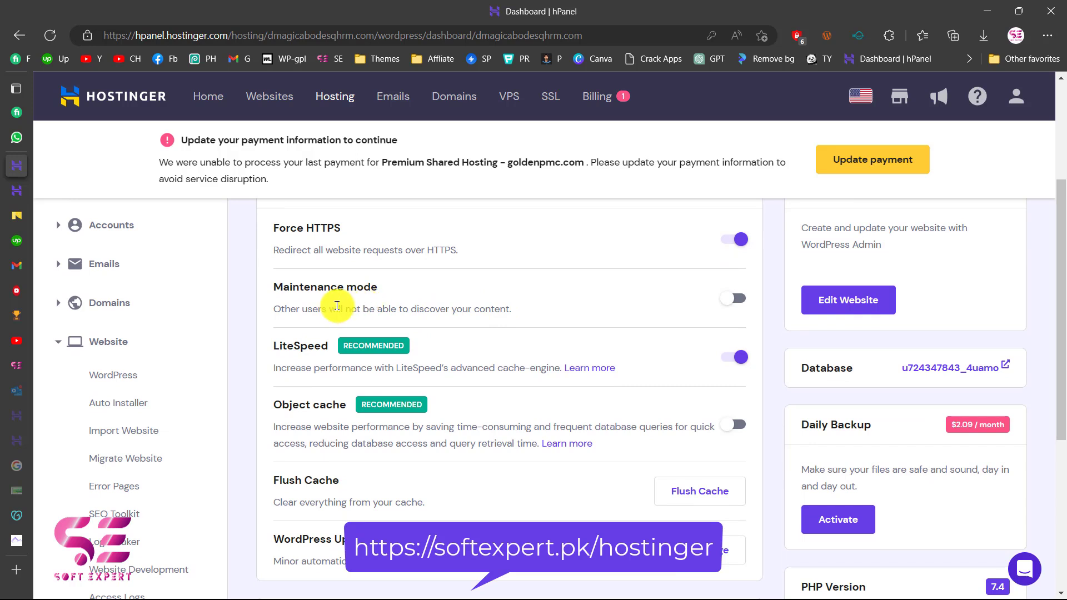
scroll(479, 310, "down", 1)
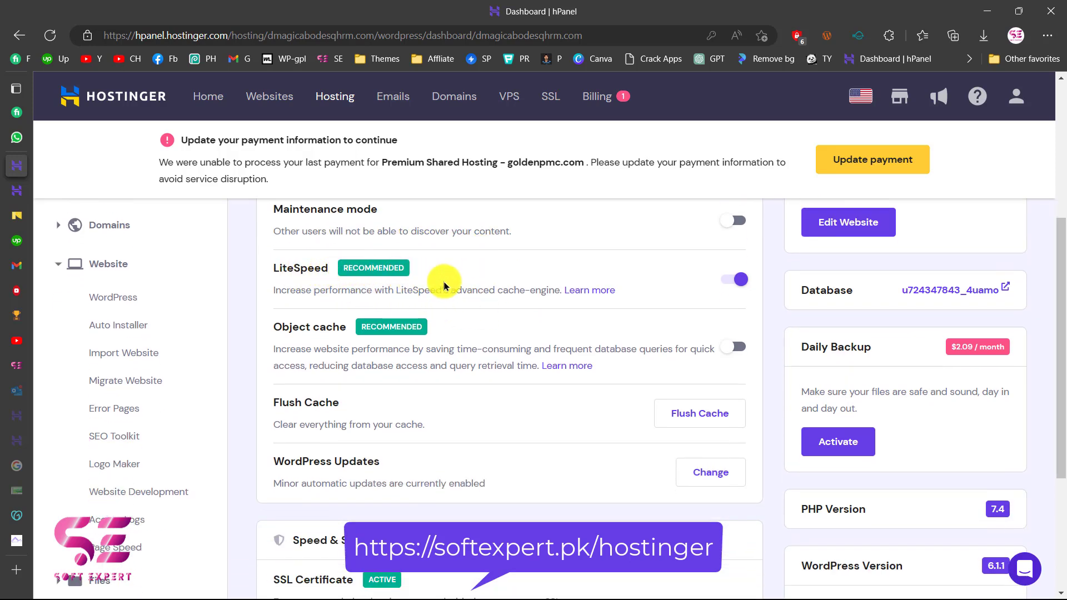
scroll(459, 286, "down", 1)
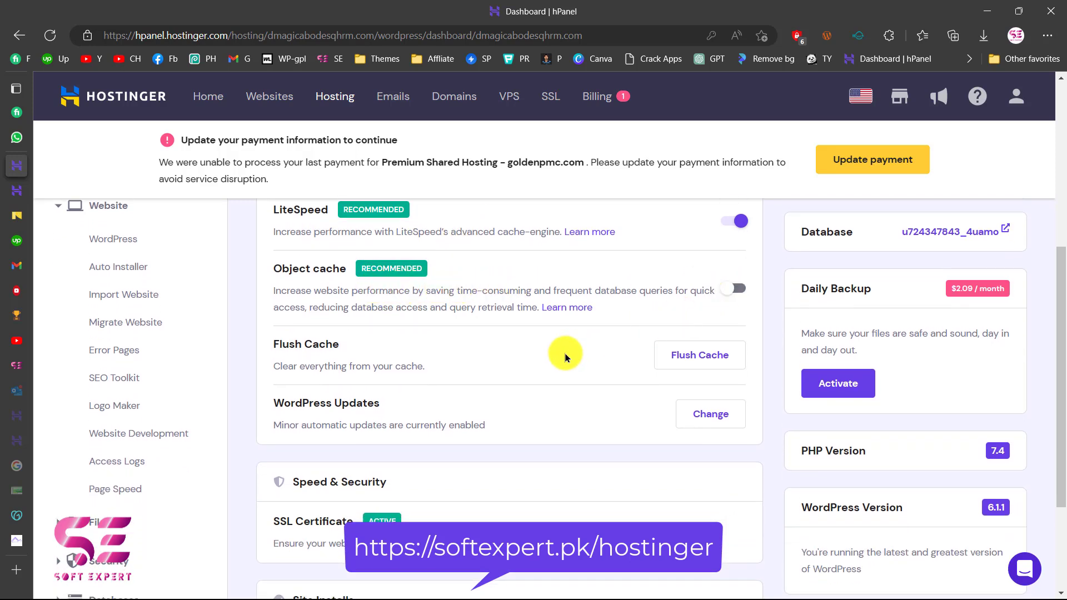
scroll(563, 354, "down", 1)
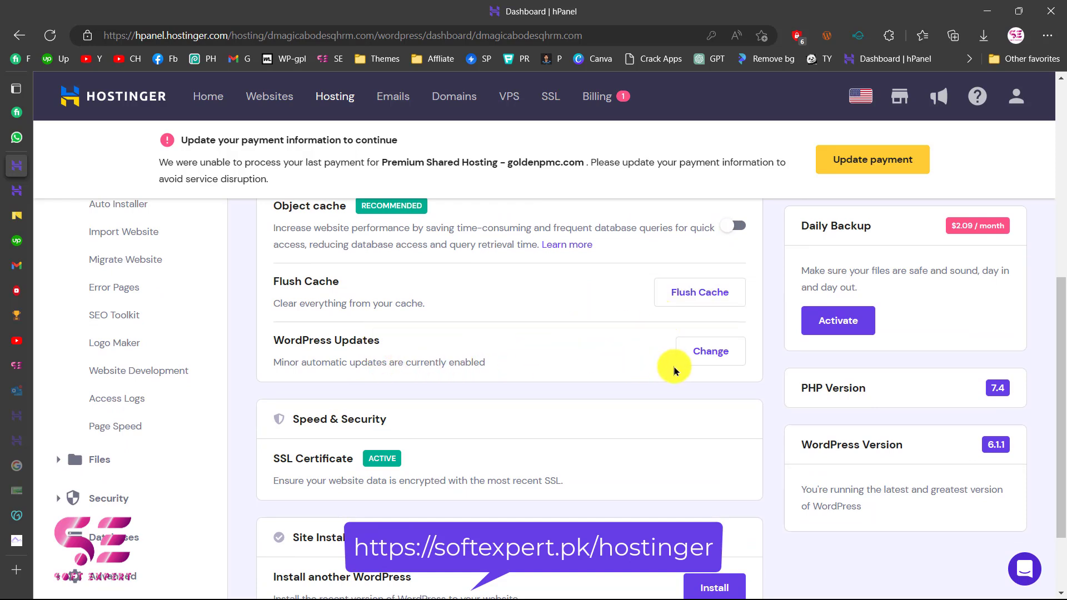
scroll(568, 358, "down", 2)
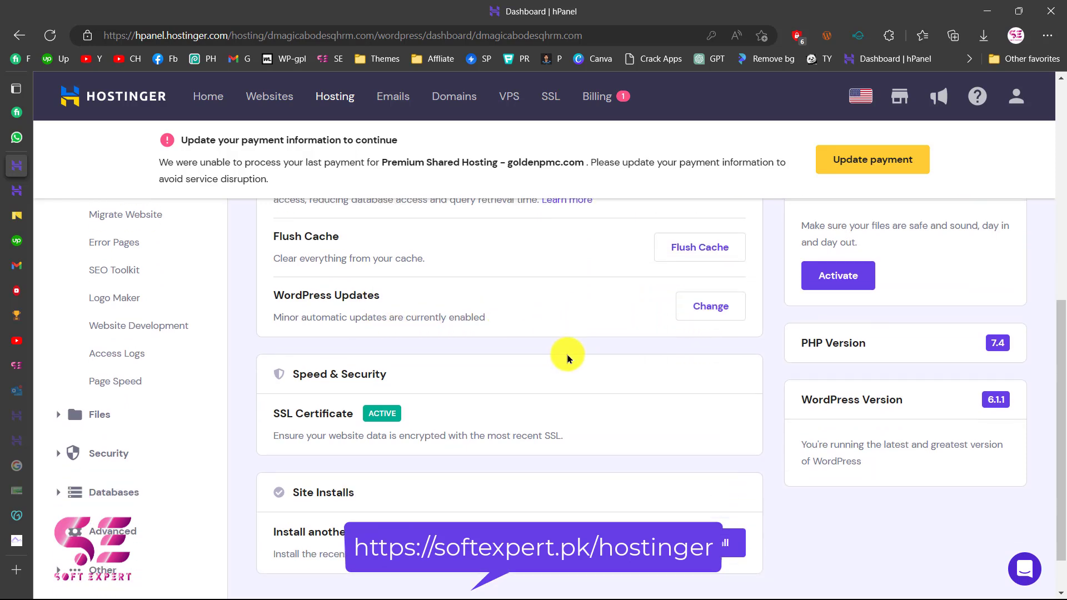
scroll(568, 358, "up", 10)
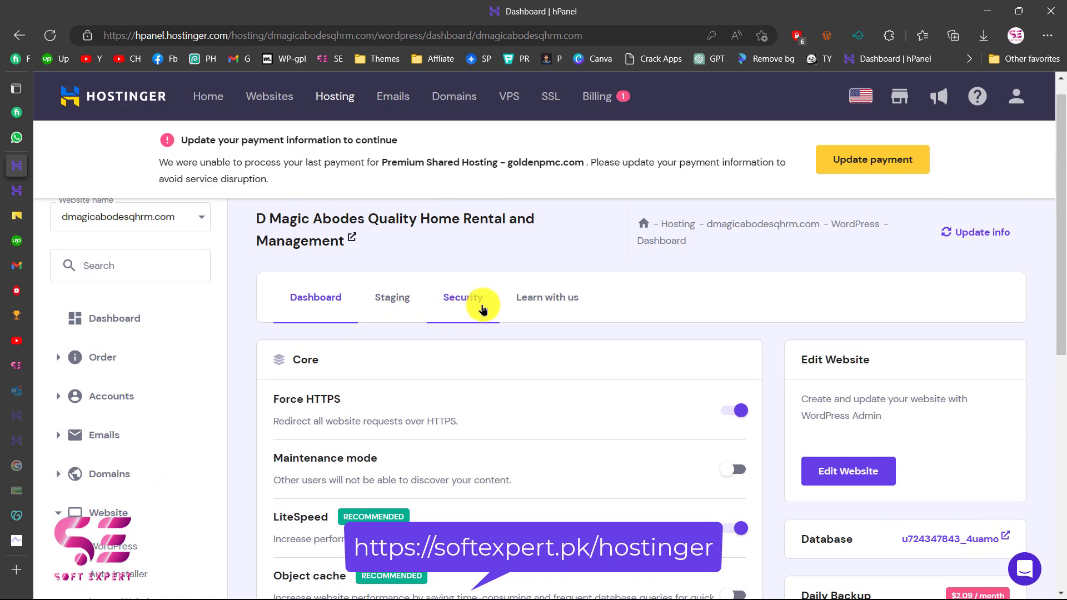
scroll(581, 327, "down", 1)
scroll(581, 327, "up", 1)
scroll(581, 326, "down", 1)
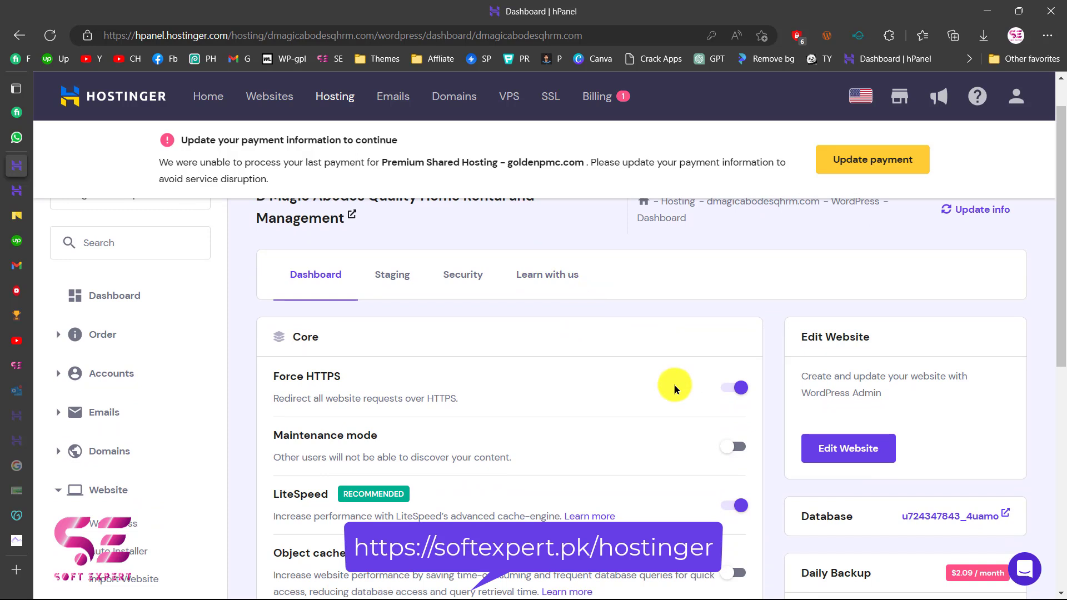
Step: Open the site's WordPress admin, dismiss the editor welcome guide, and go to the Posts list
left_click(858, 454)
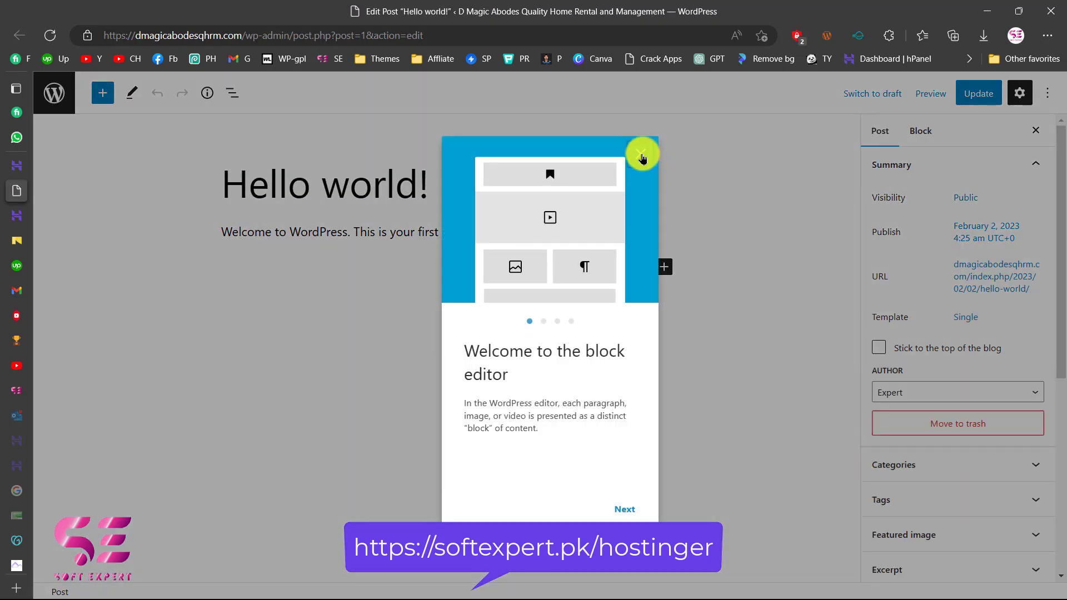
left_click(642, 157)
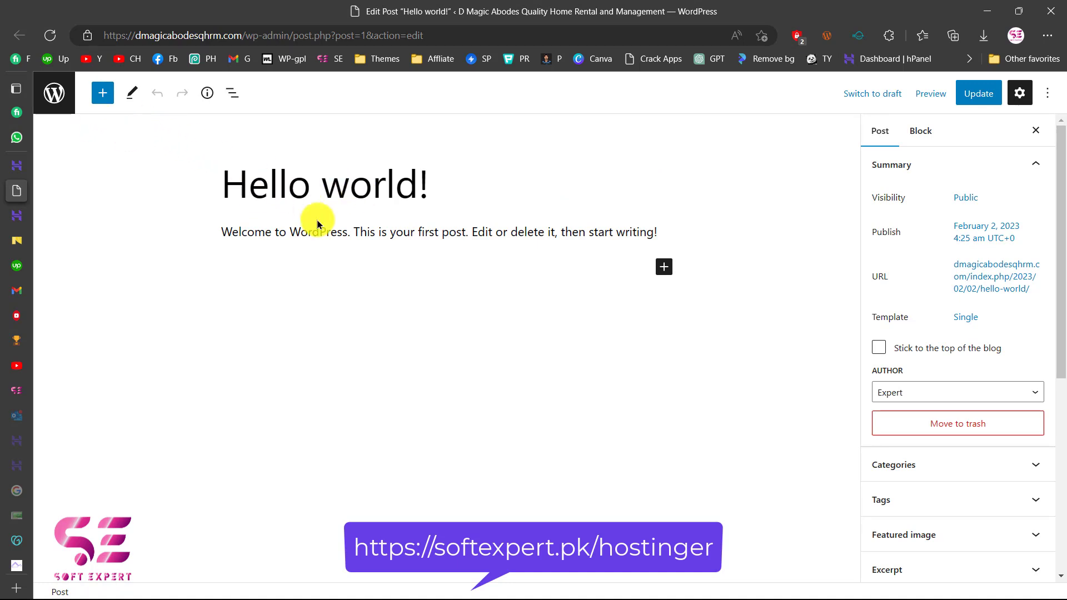
left_click(53, 93)
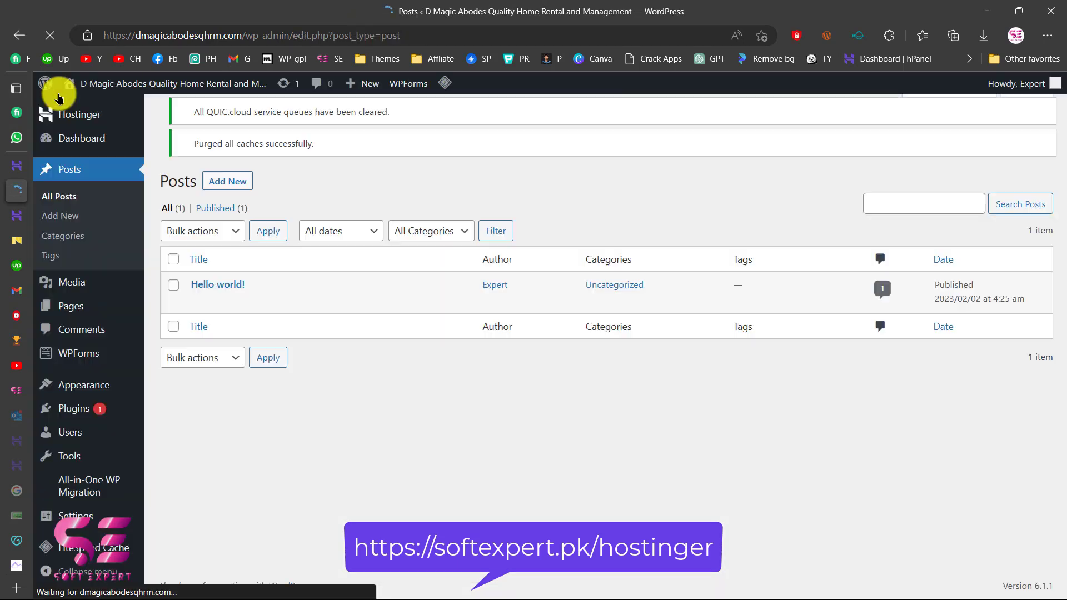
mouse_move(140, 395)
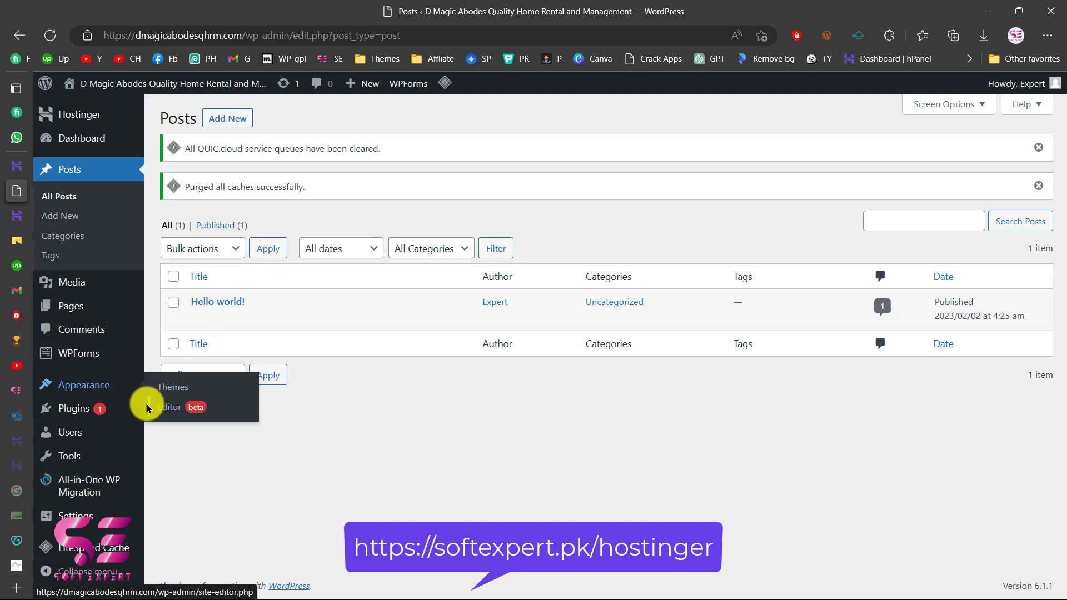
mouse_move(173, 323)
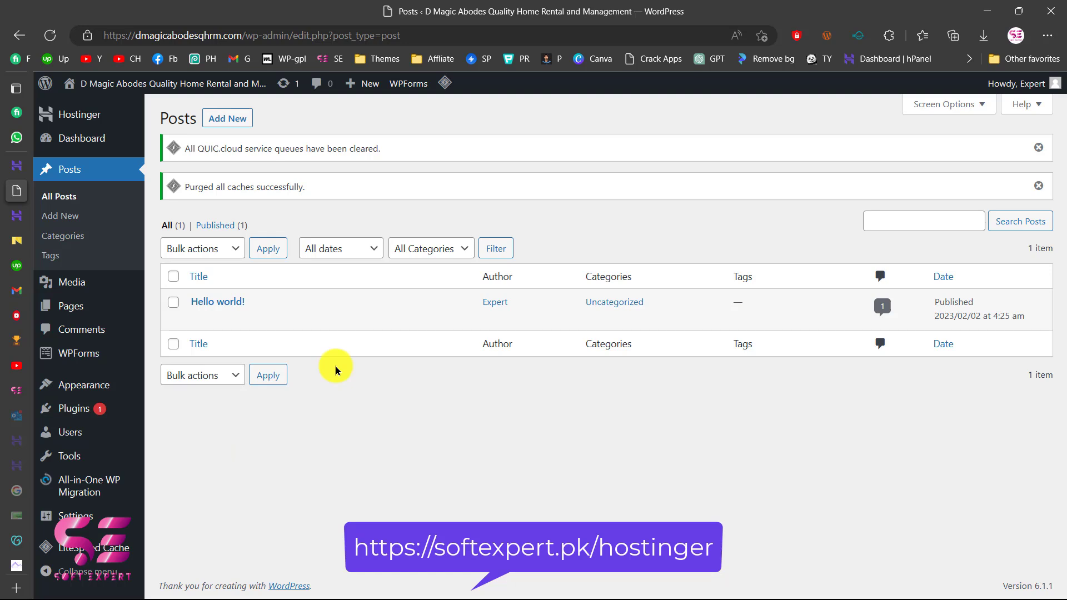
right_click(181, 88)
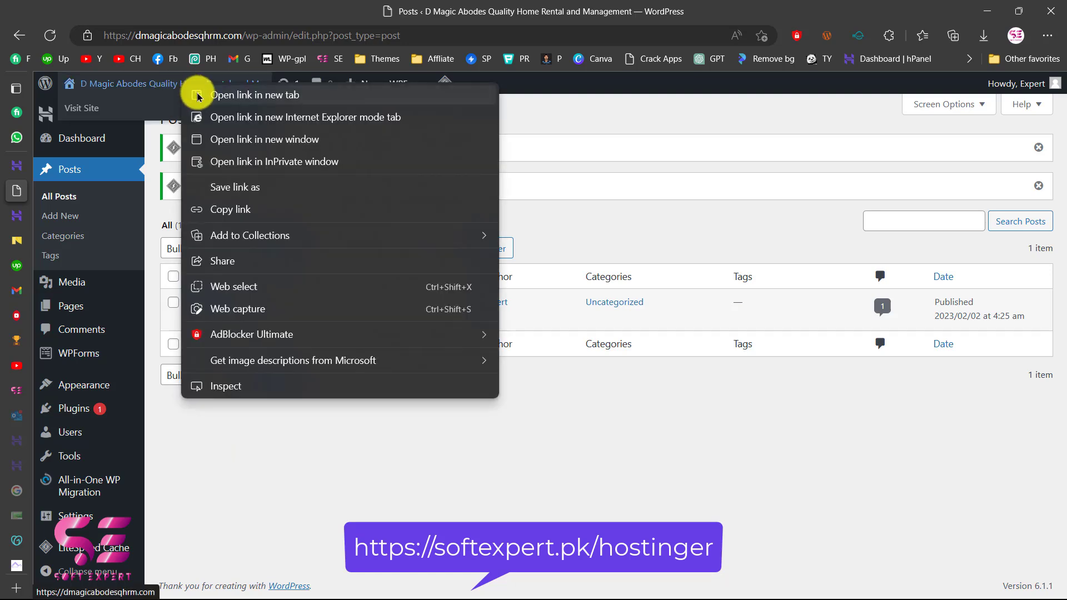
Step: Open the live front page in a new tab and scroll the Hello world! post
left_click(194, 94)
scroll(329, 309, "down", 6)
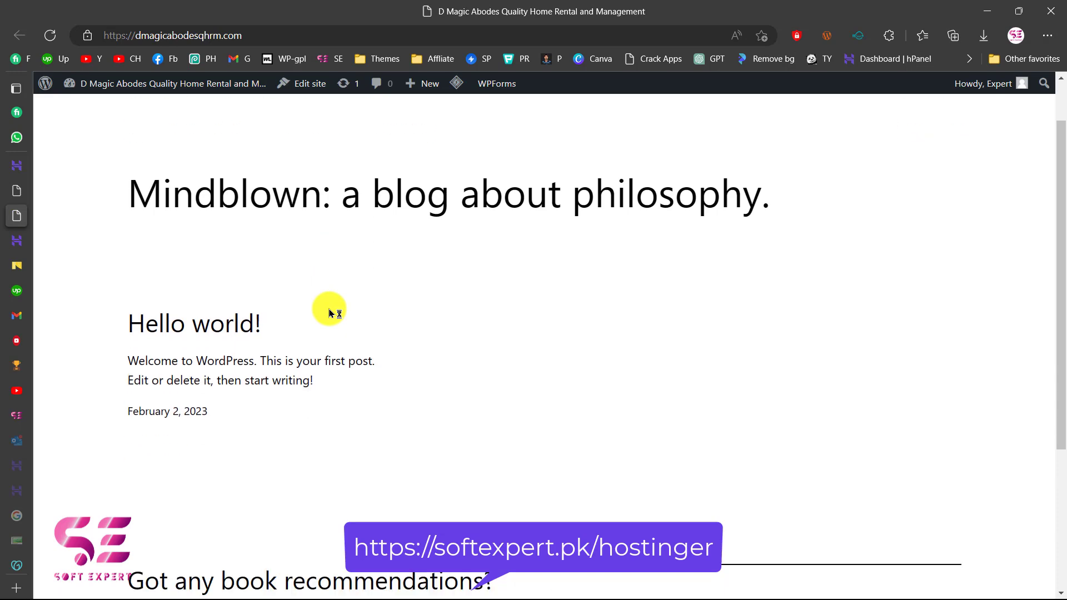
scroll(329, 309, "up", 6)
scroll(329, 308, "down", 1)
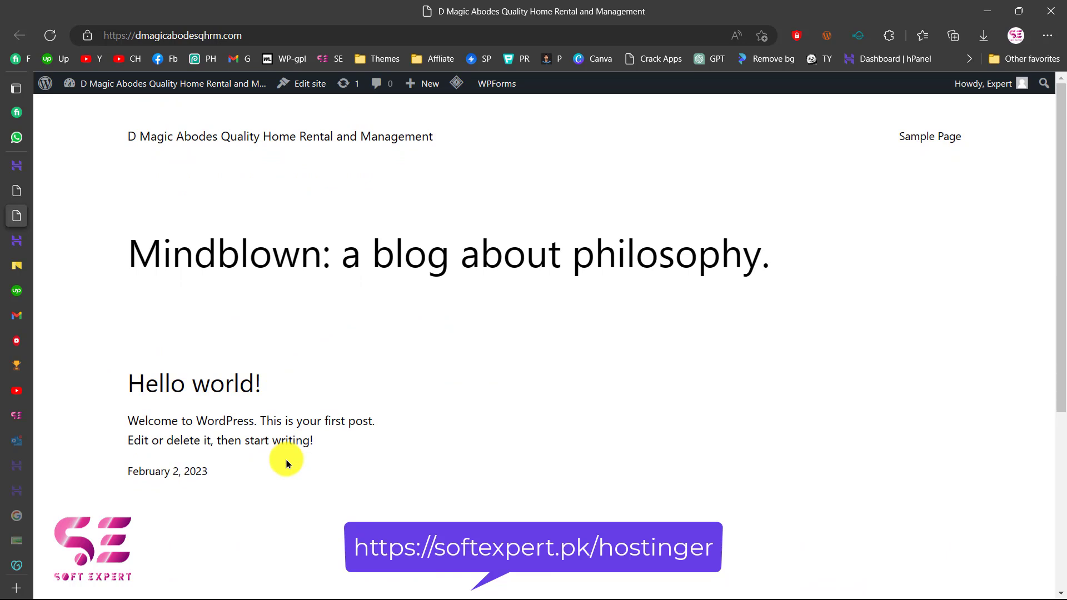
Step: Scroll through the live Blue Roofah homepage at blueroofah.com, then return to the hPanel dashboard
mouse_move(8, 448)
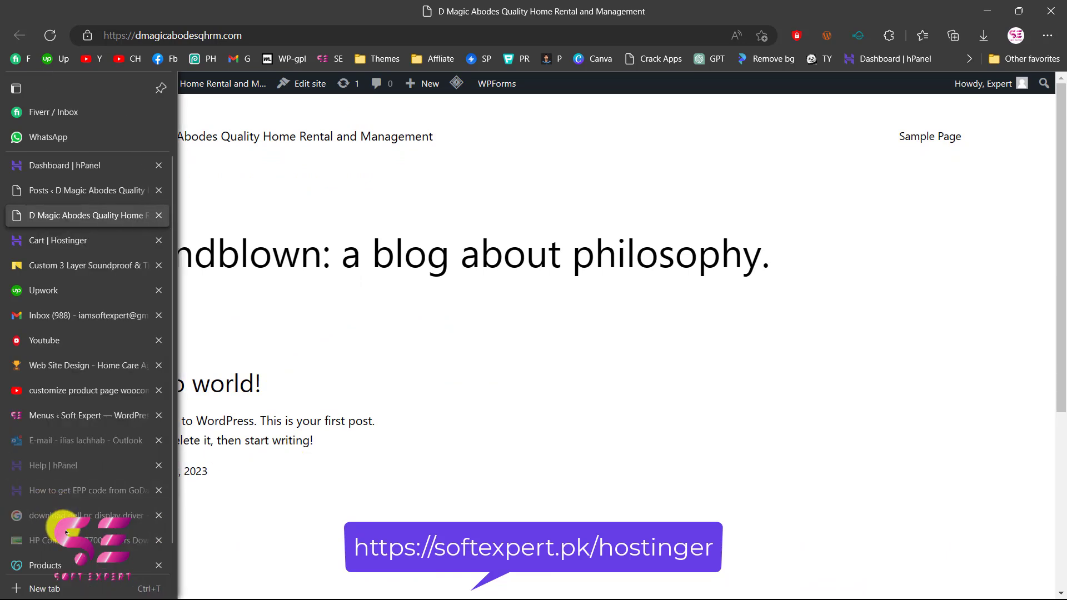
left_click(60, 557)
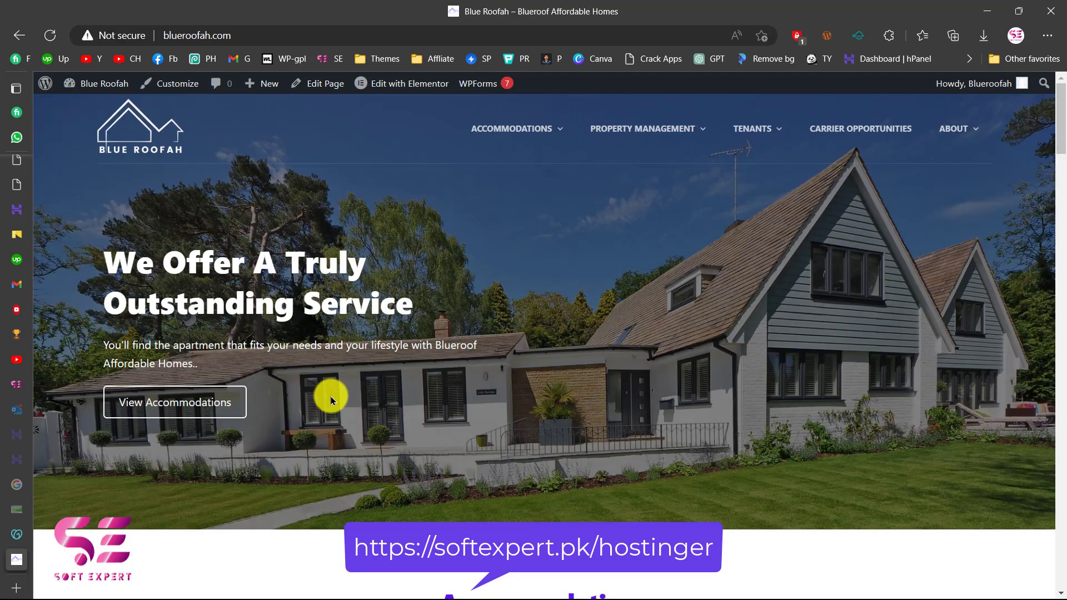
scroll(364, 162, "down", 8)
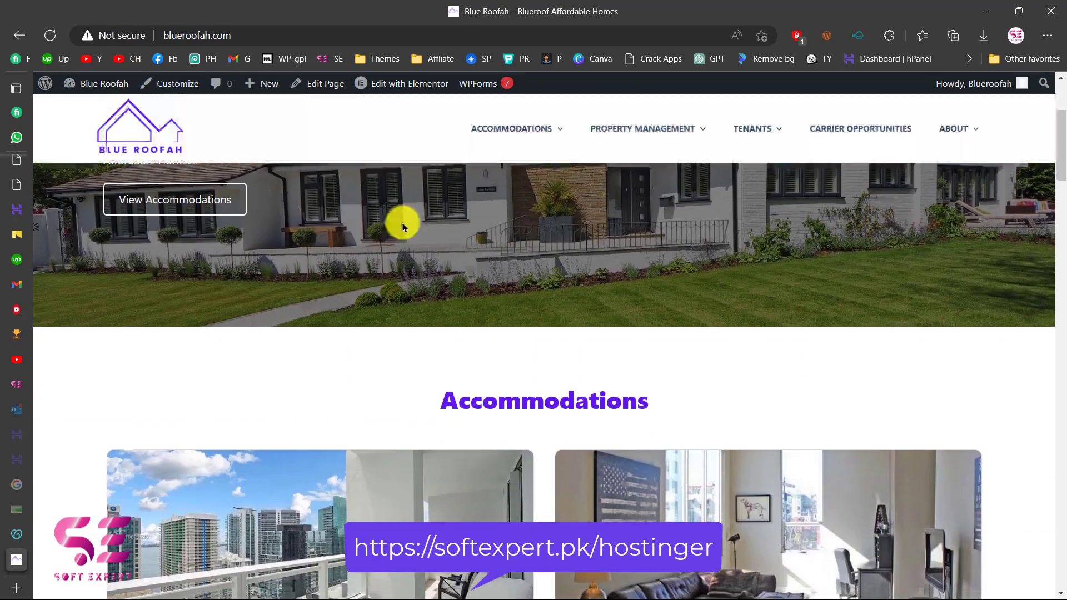
scroll(426, 275, "down", 12)
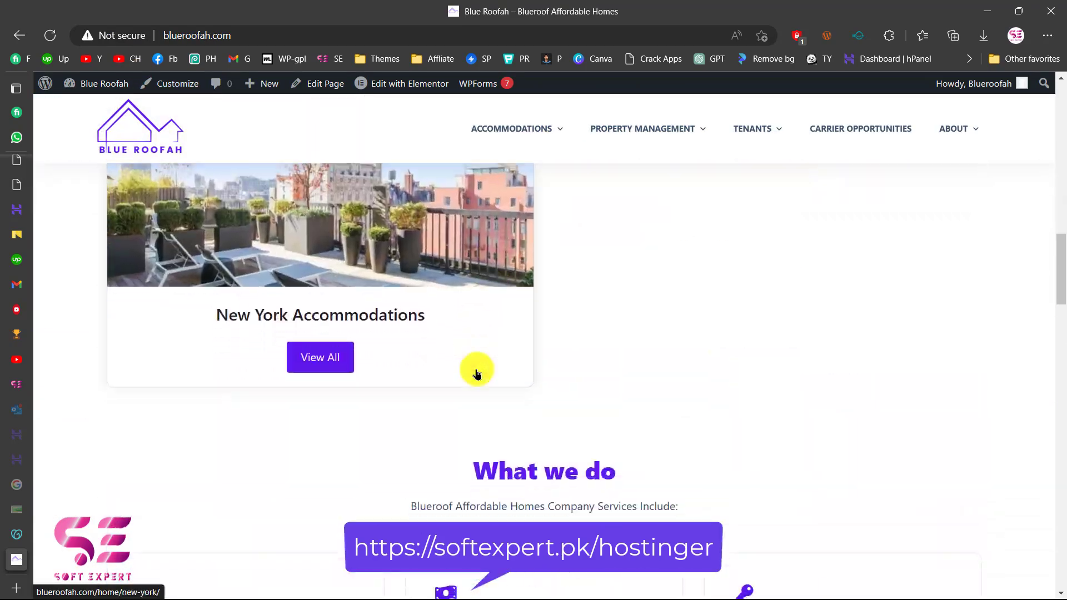
scroll(476, 374, "down", 15)
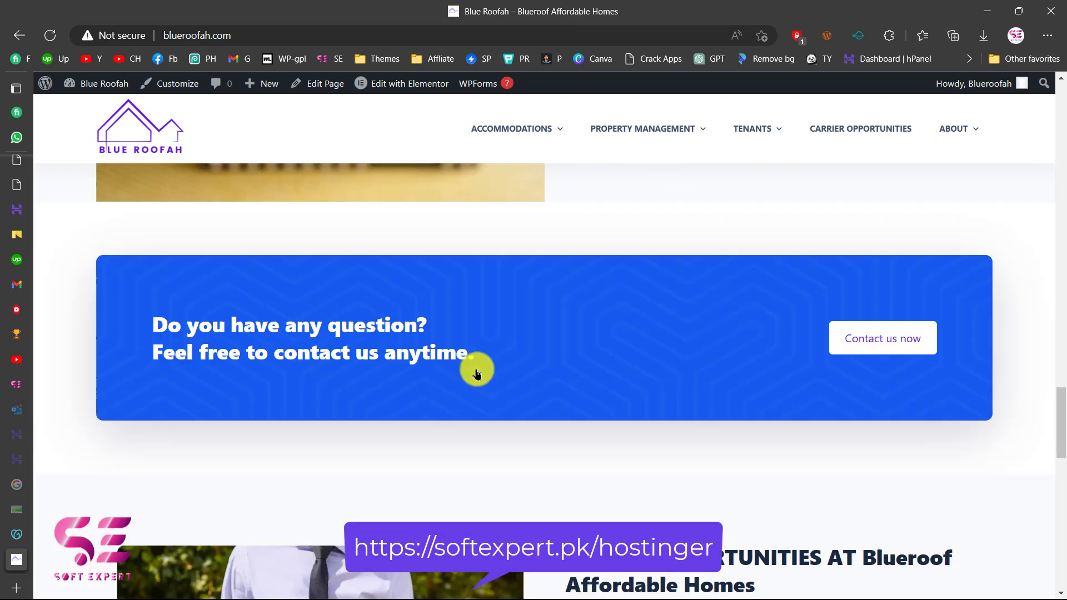
scroll(477, 374, "down", 10)
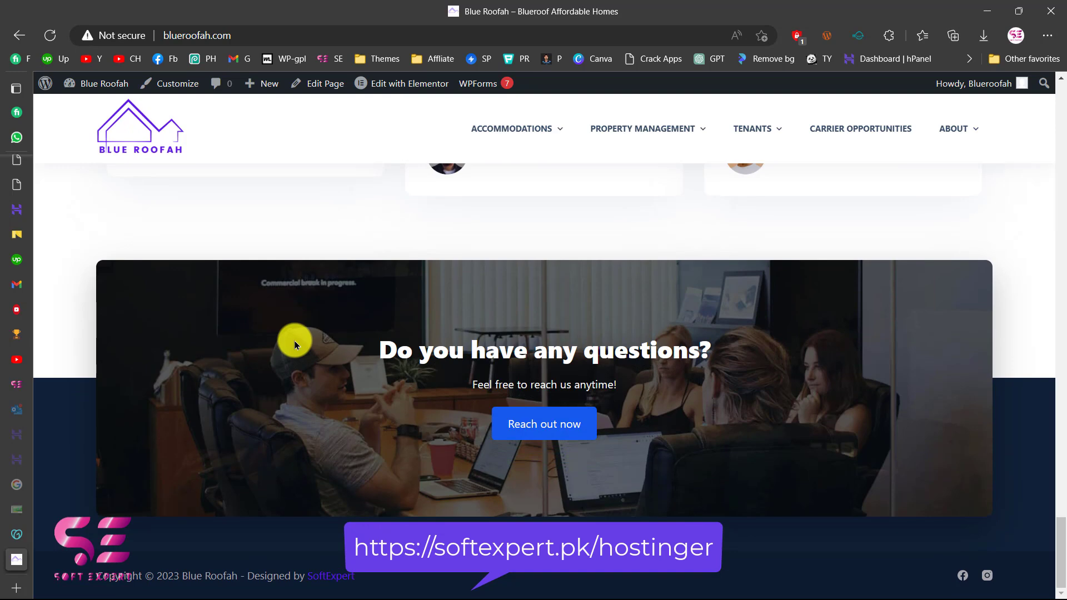
mouse_move(31, 191)
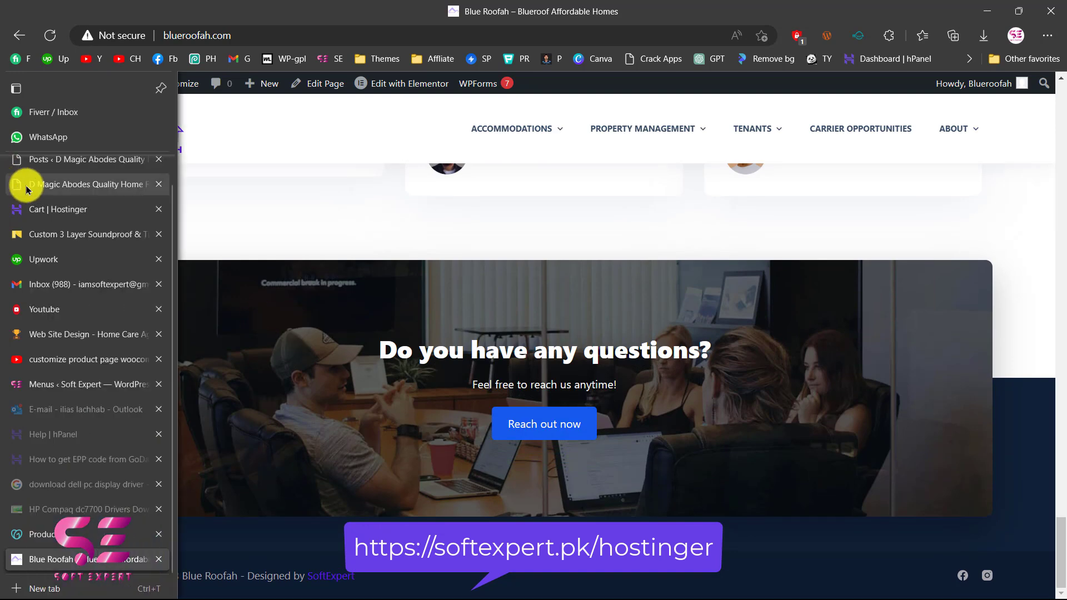
left_click(53, 163)
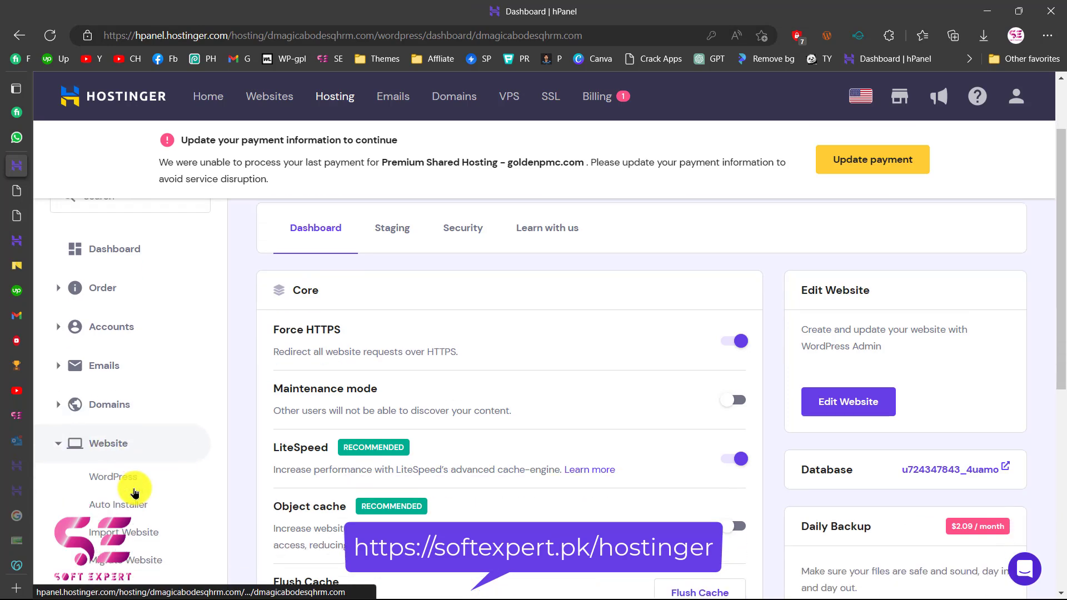
Step: Open Migrate Website under the hPanel sidebar's Website section
scroll(134, 492, "down", 3)
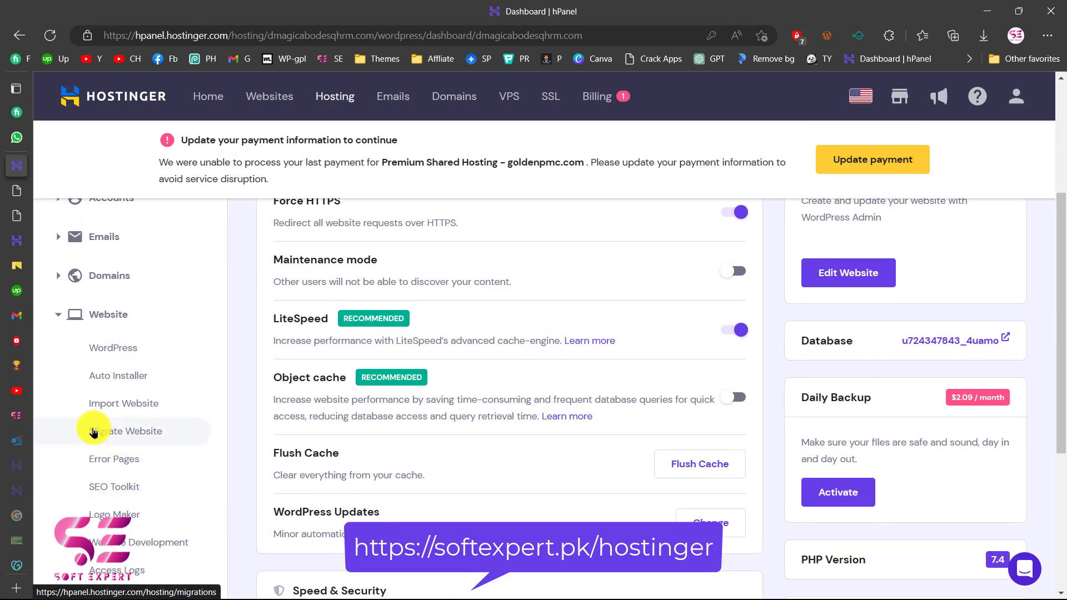
left_click(140, 435)
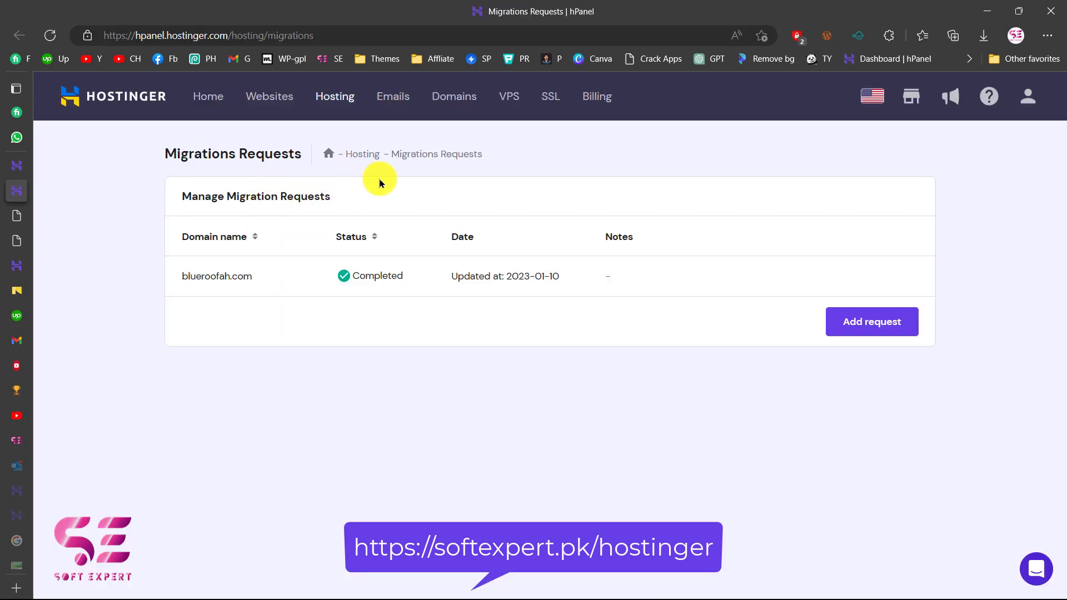
Step: Start a new WordPress migration request with dmagicabodesqhrm.com as the destination website
left_click(878, 321)
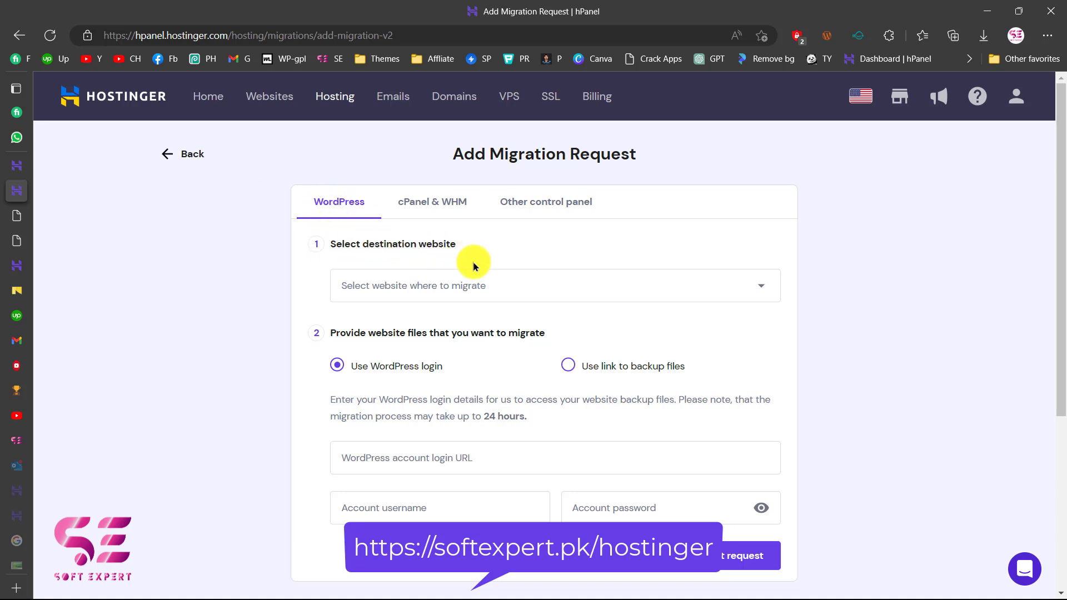
left_click(474, 292)
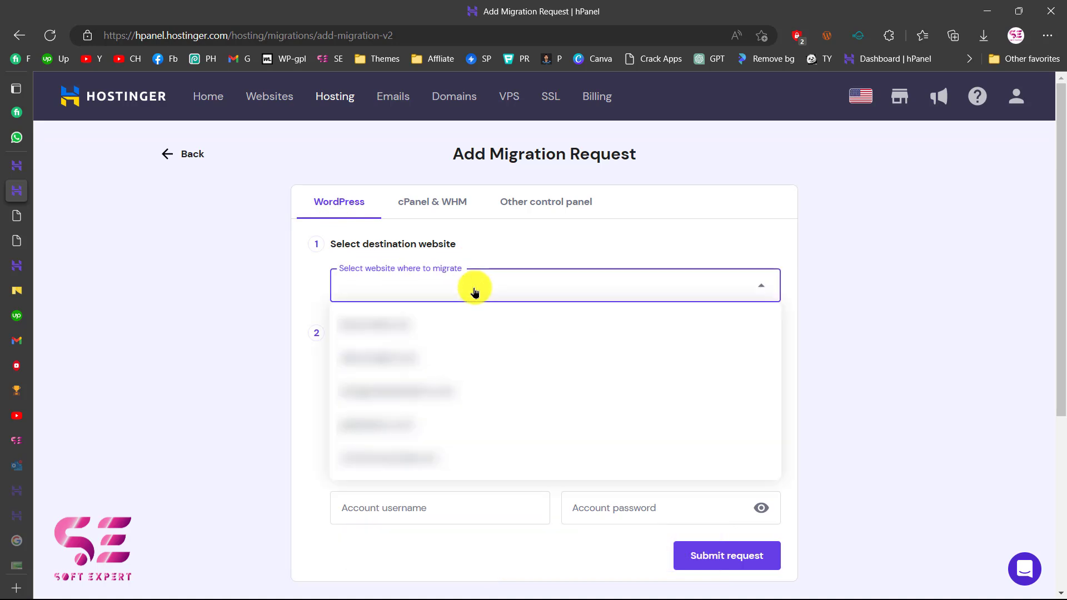
left_click(404, 392)
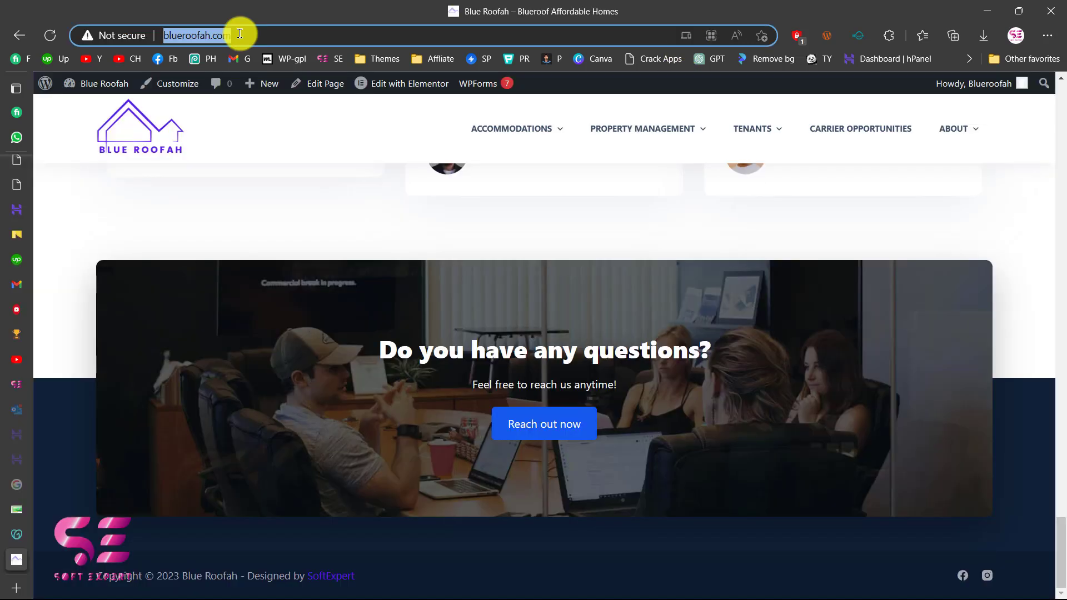
Step: Enter the old site's wp-admin URL, submit the request, and accept replacing existing files
type("http://blueroofah.com/")
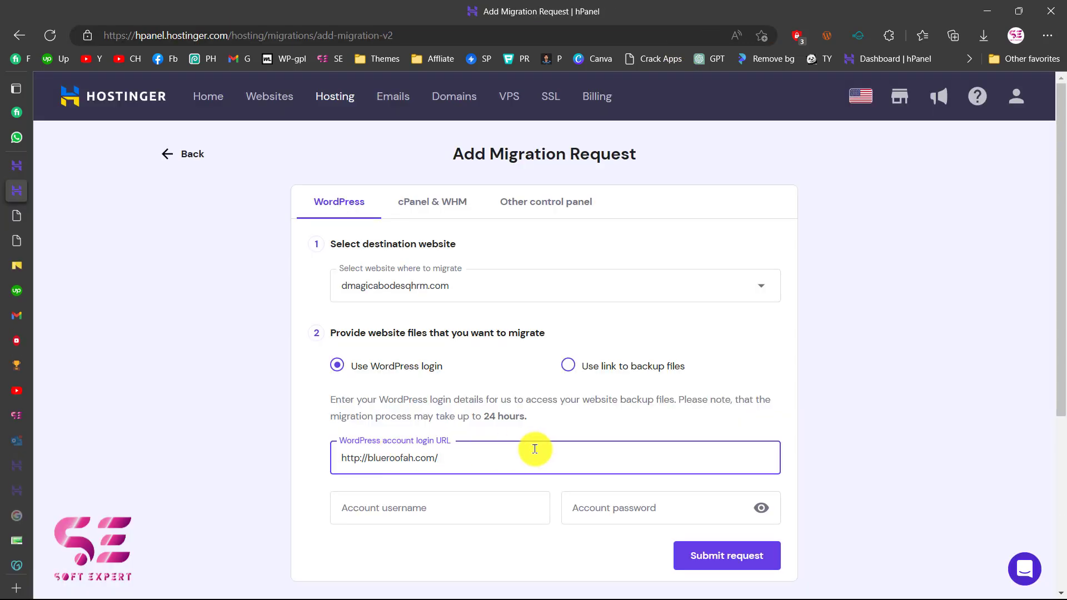
type("wp-admin")
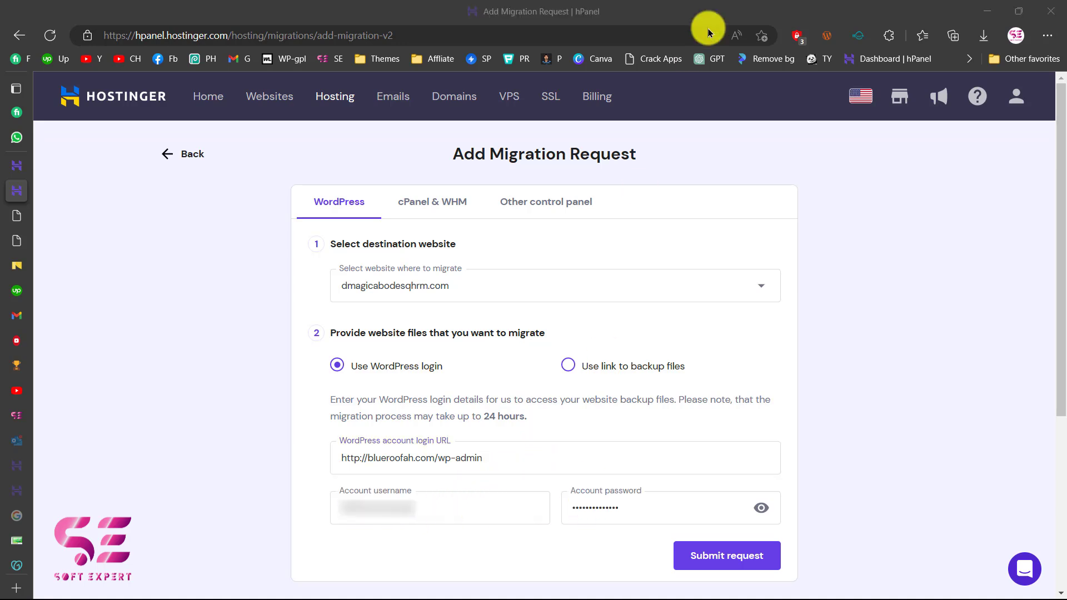
left_click(736, 556)
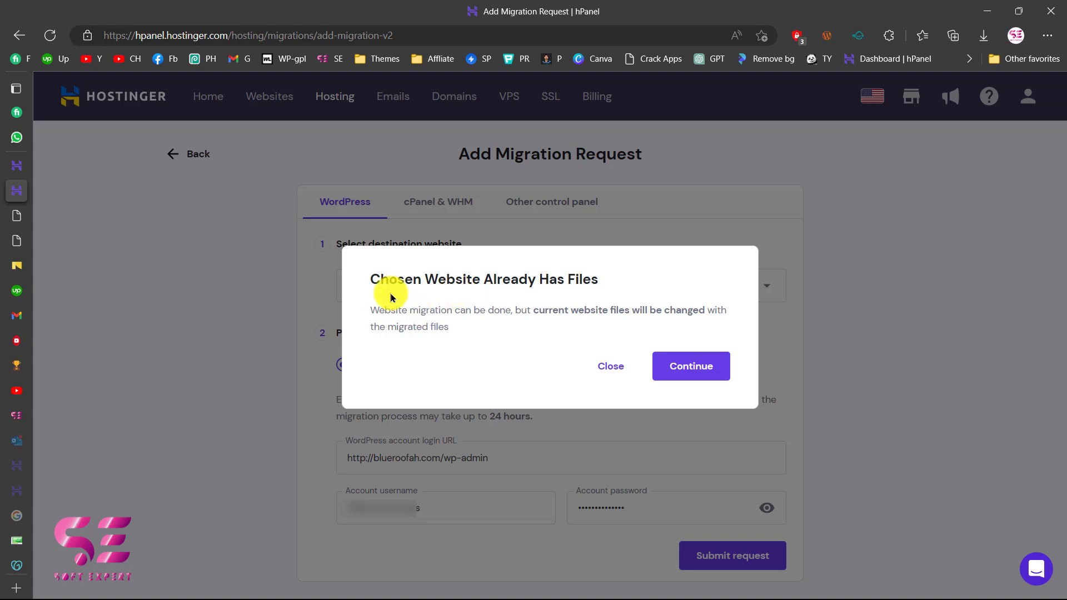
left_click(688, 369)
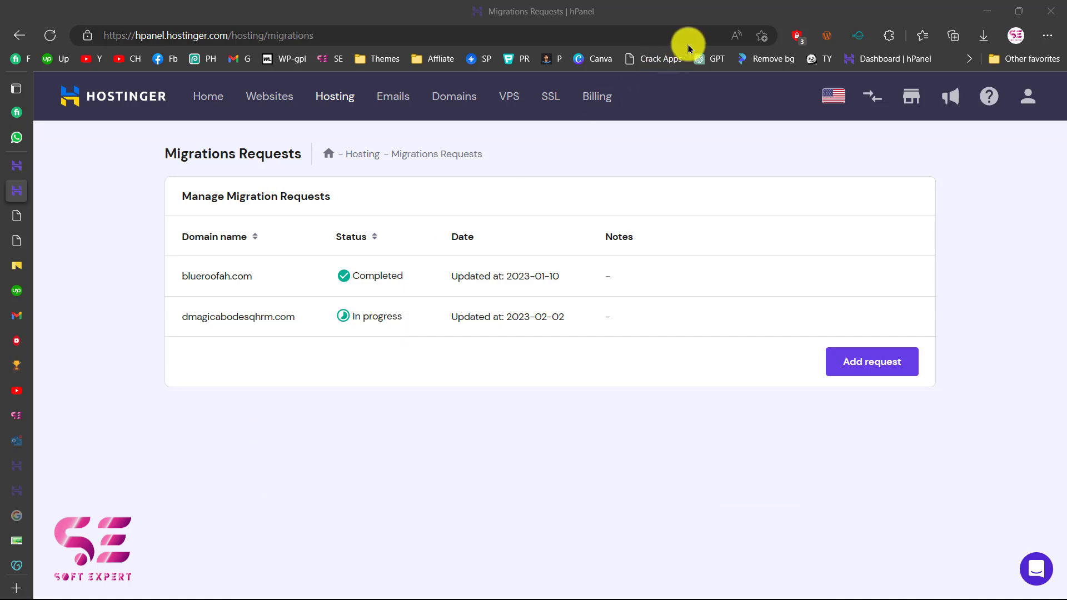
Step: Reload until the migration shows Completed, then open dmagicabodesqhrm.com in a new tab
left_click(53, 36)
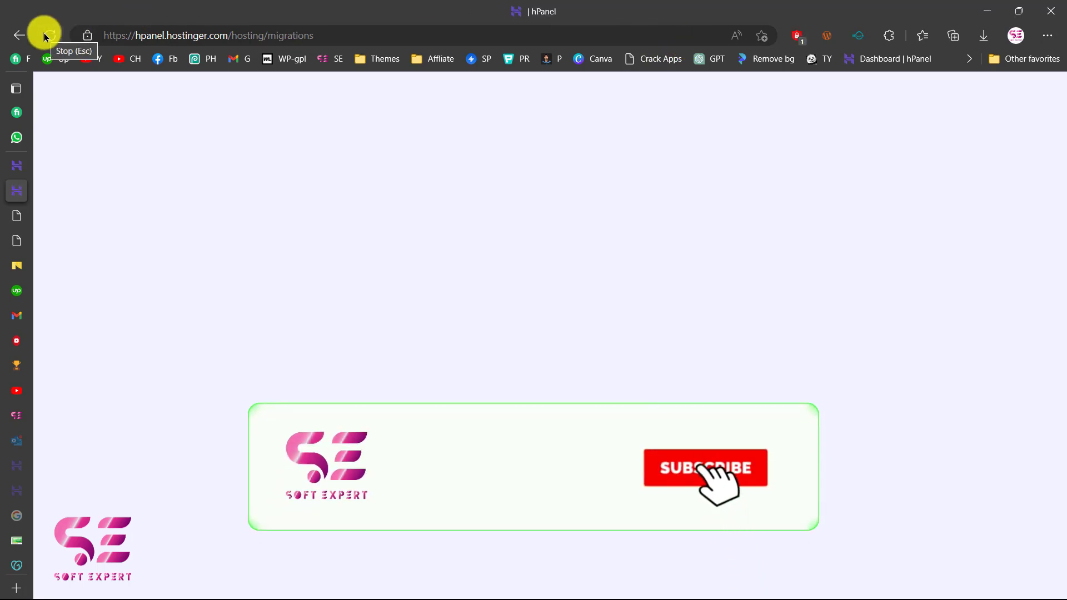
left_click(47, 36)
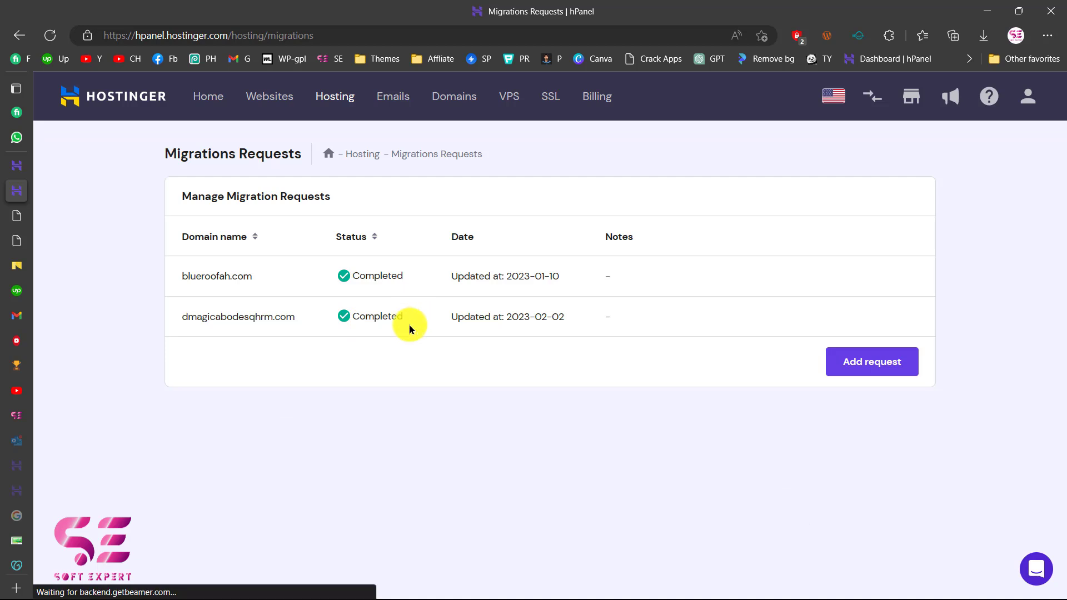
left_click_drag(293, 315, 178, 317)
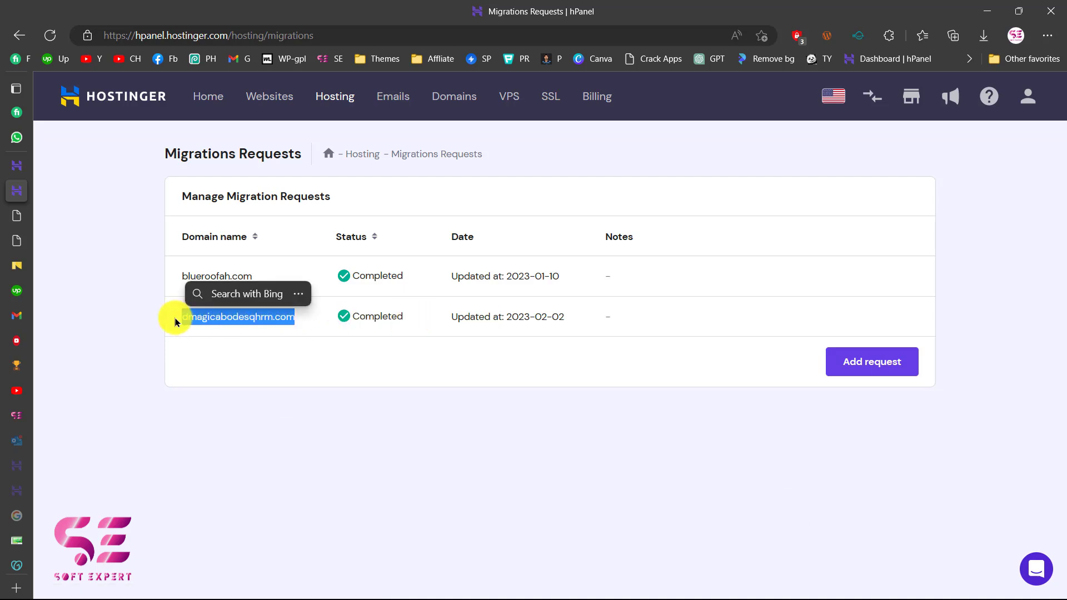
right_click(215, 316)
left_click(302, 278)
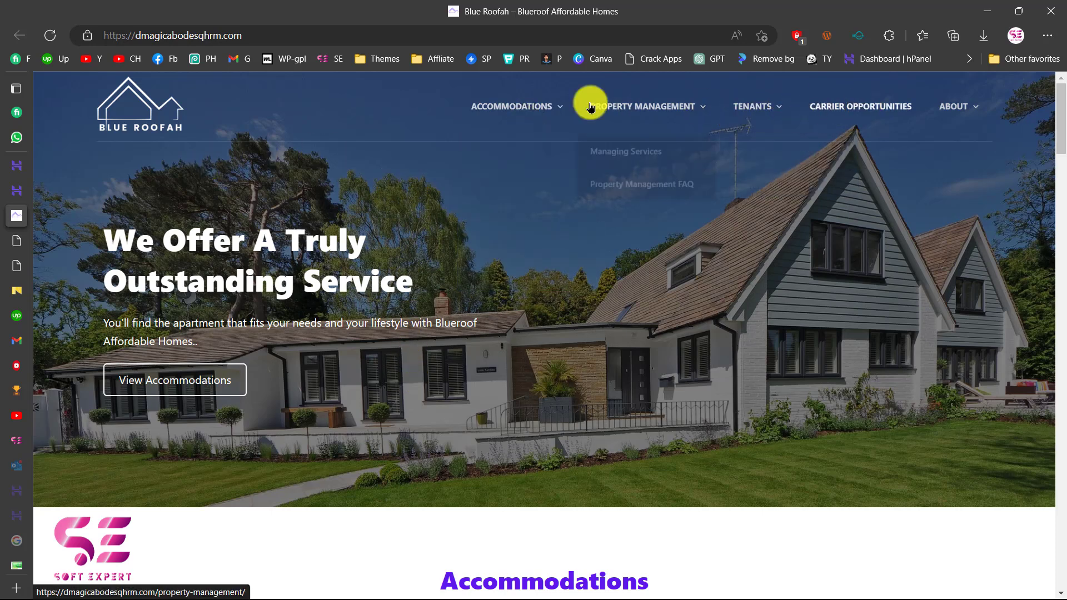
Step: Scroll the migrated Blue Roofah homepage on dmagicabodesqhrm.com from Accommodations to footer
scroll(372, 393, "down", 4)
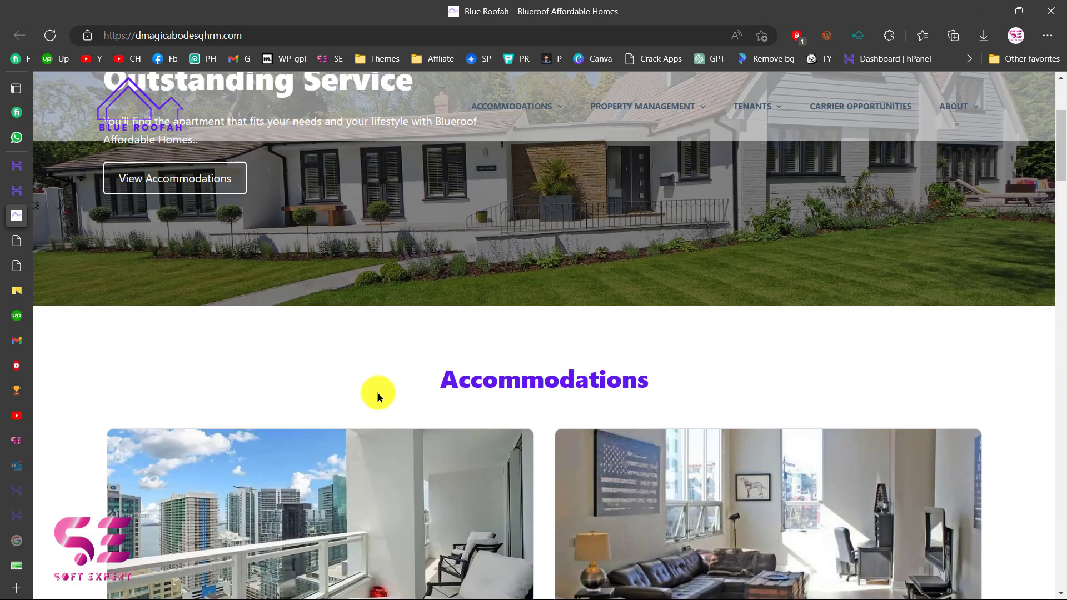
scroll(376, 396, "down", 5)
scroll(631, 281, "down", 15)
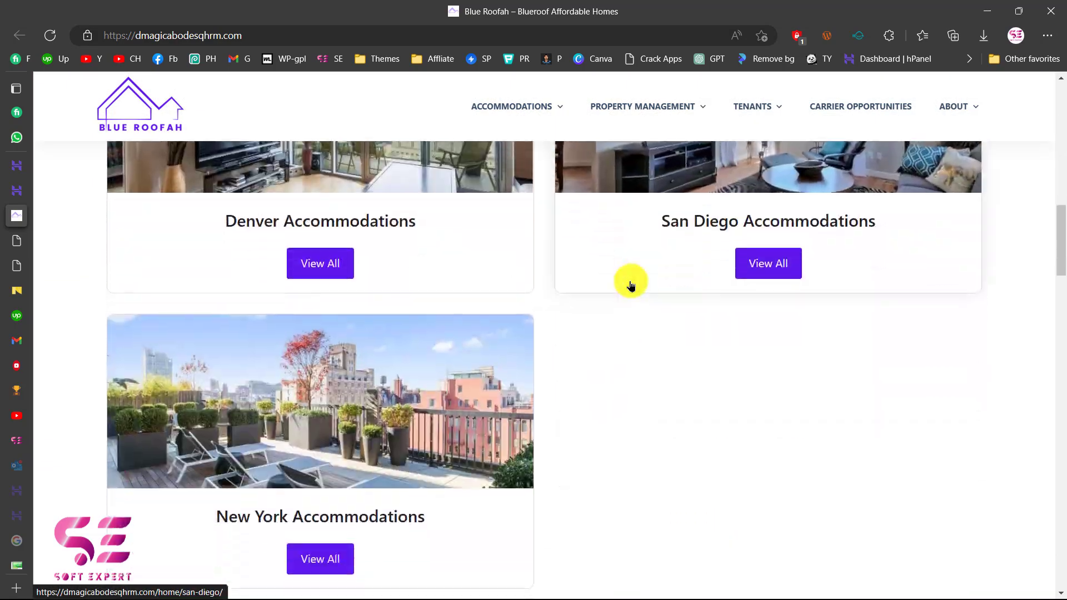
scroll(631, 285, "down", 20)
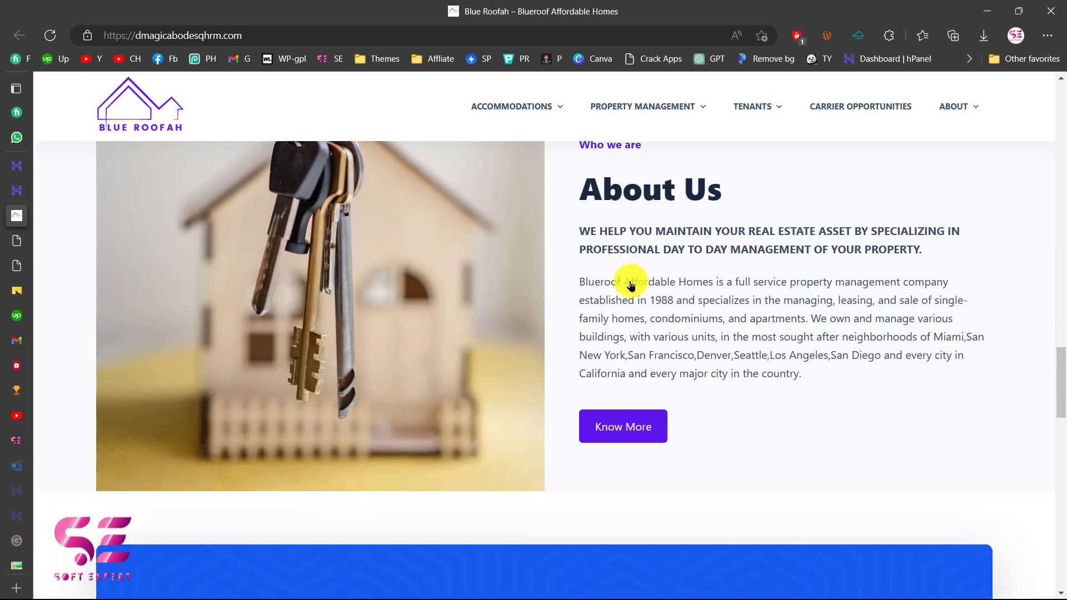
scroll(631, 285, "down", 15)
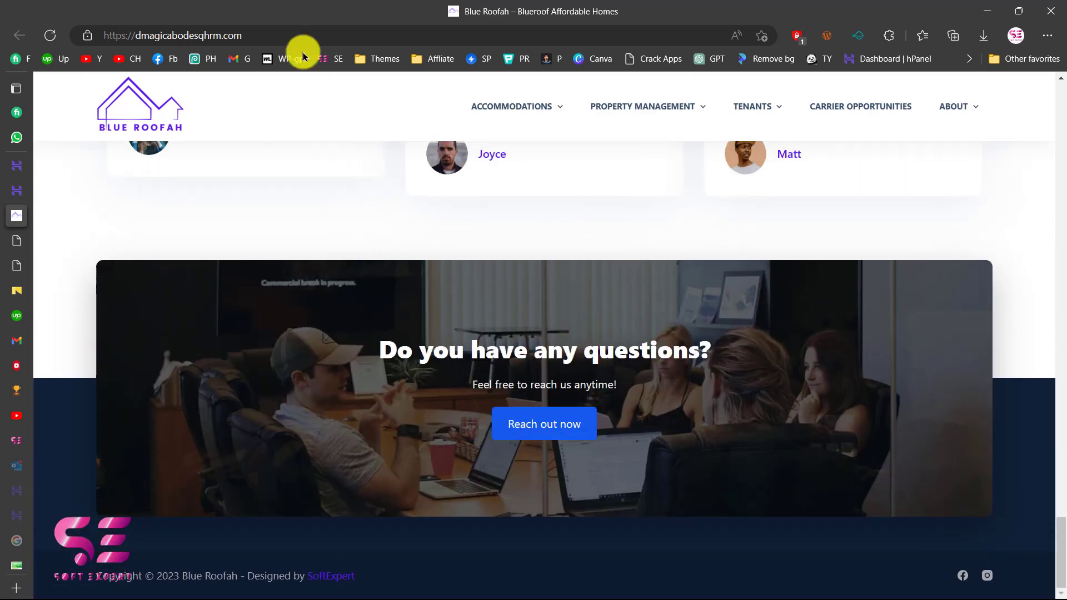
Step: Go to the wp-admin address of dmagicabodesqhrm.com
left_click(286, 30)
left_click(286, 30)
type("wp")
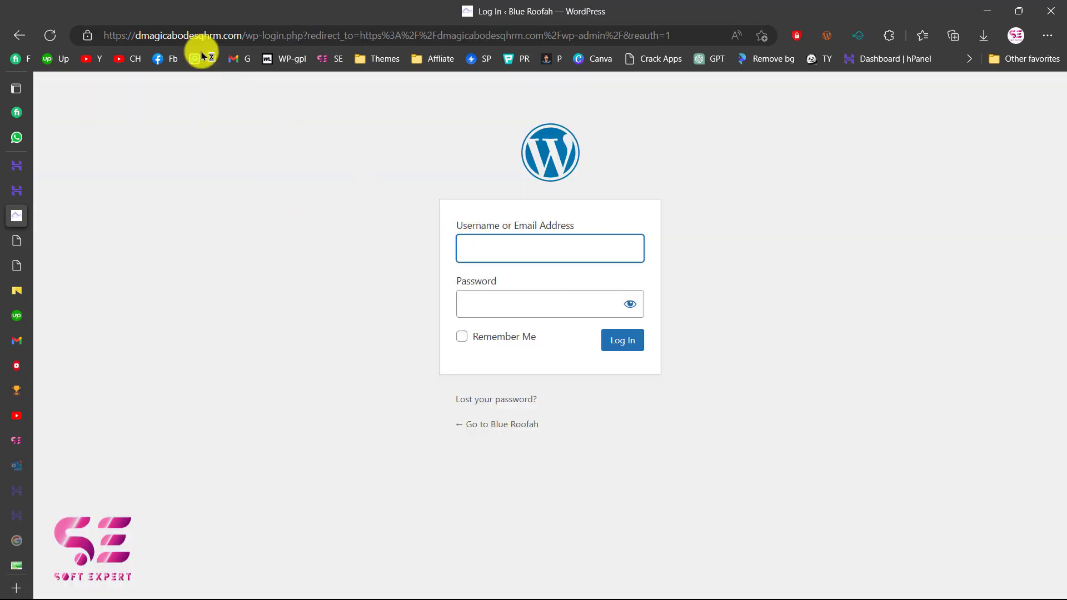
Step: Log in to WordPress admin with the saved admin username and password
left_click(485, 248)
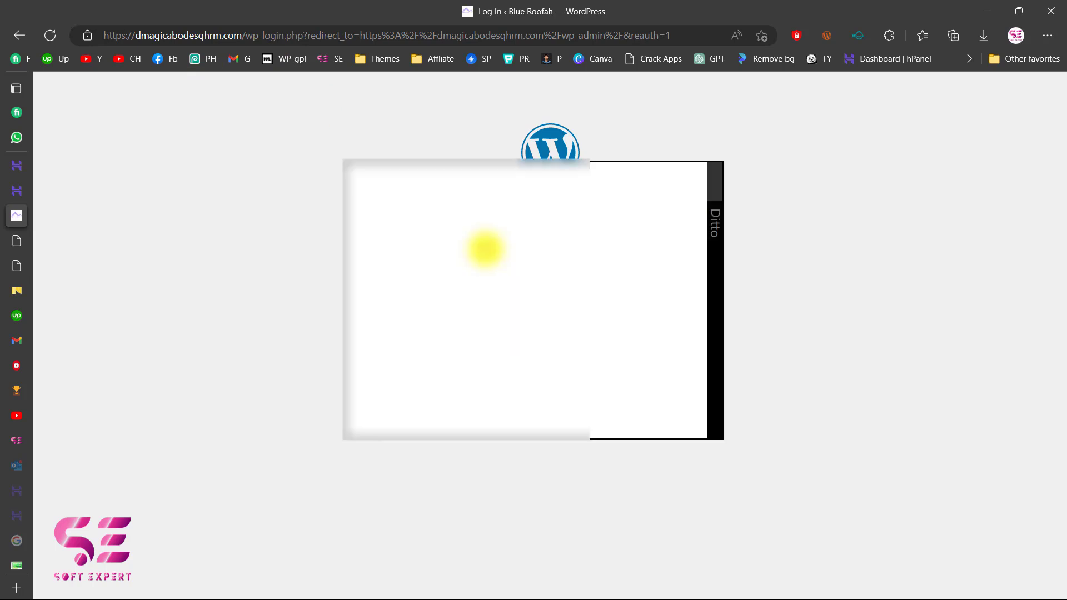
left_click(401, 198)
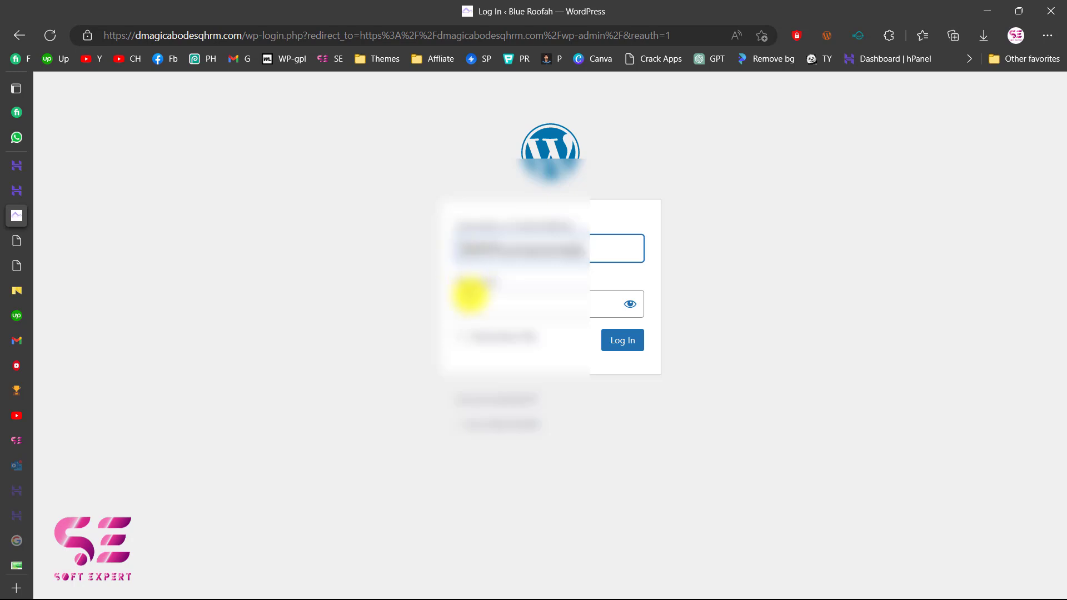
left_click(470, 295)
left_click(392, 197)
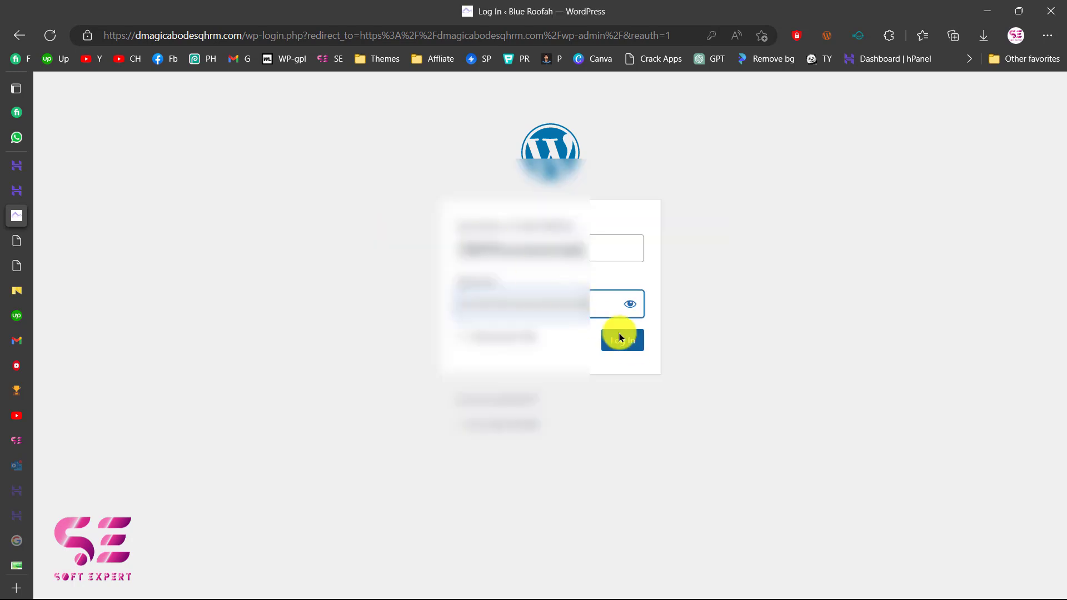
left_click(629, 350)
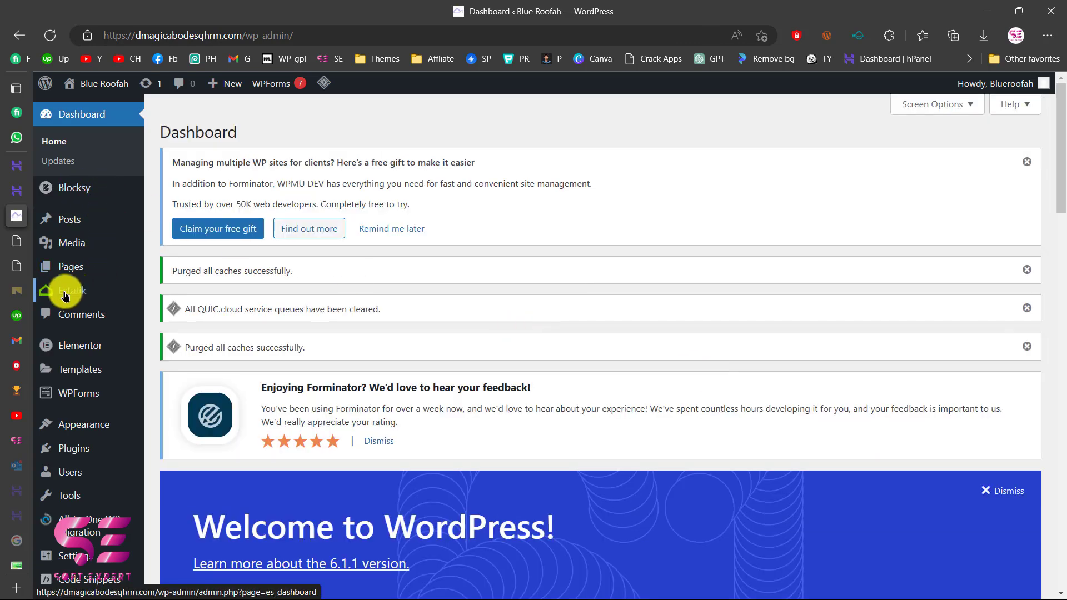
Step: Review the 12 migrated plugins in the Installed Plugins list
mouse_move(104, 289)
scroll(106, 293, "down", 2)
scroll(106, 292, "down", 1)
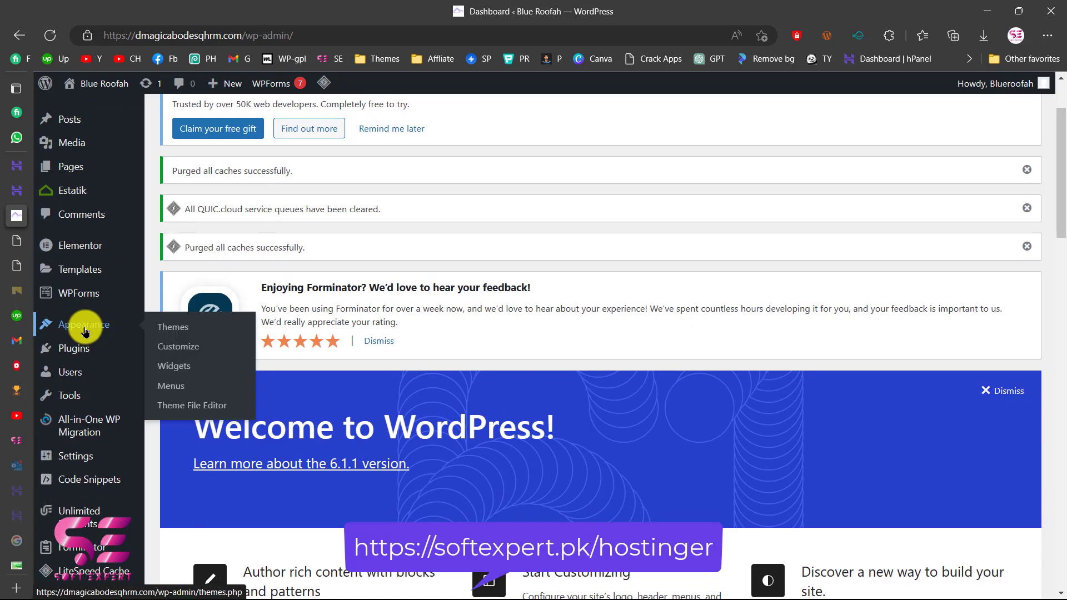
mouse_move(84, 332)
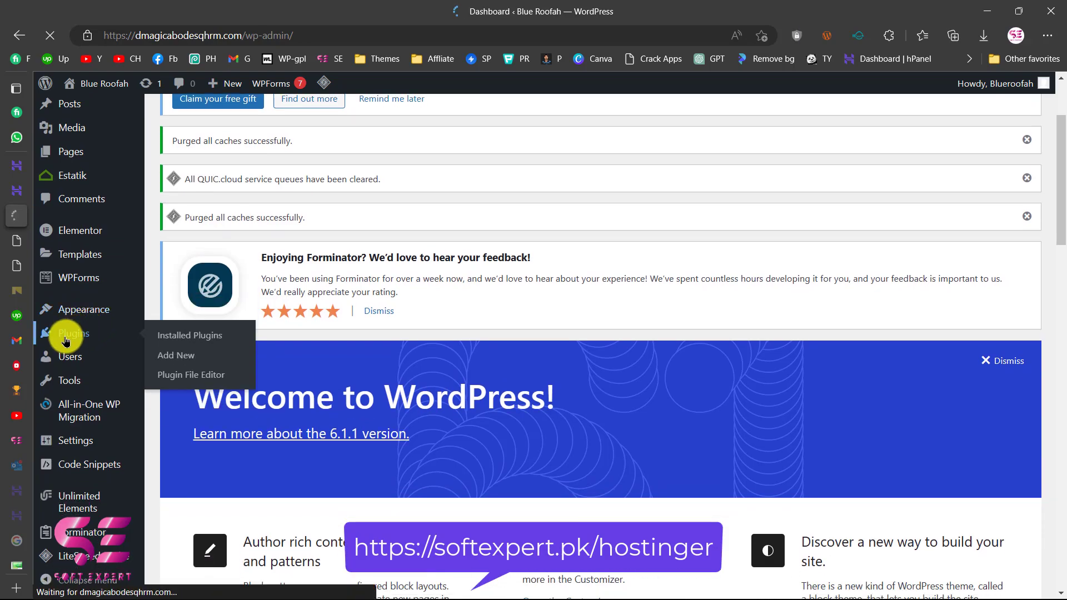
scroll(265, 414, "down", 8)
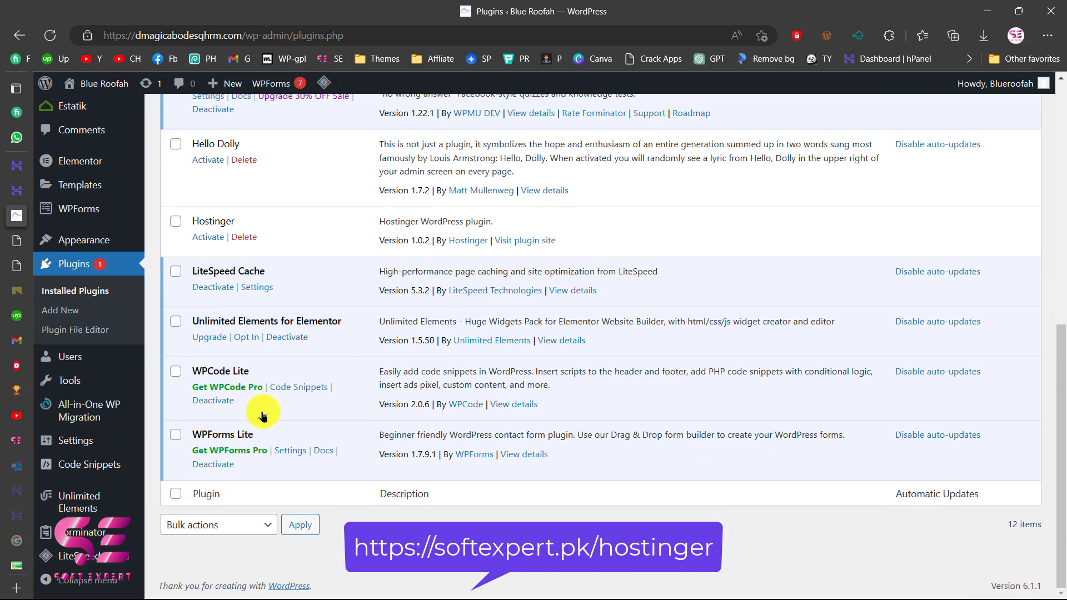
scroll(263, 416, "up", 8)
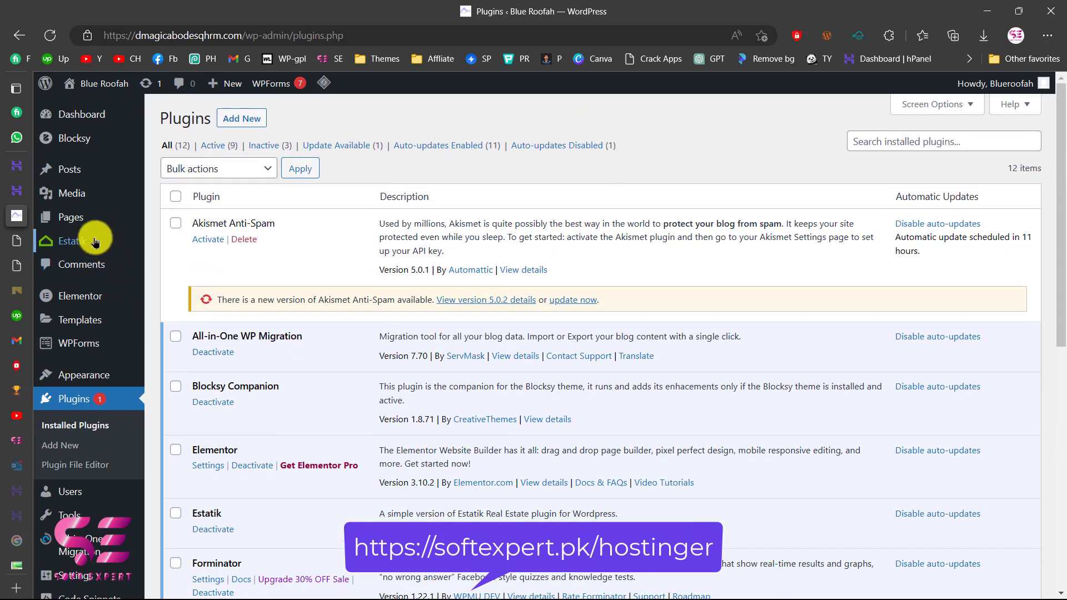
Step: Check the 19 migrated pages under All Pages and scroll through the homepage content
left_click(86, 221)
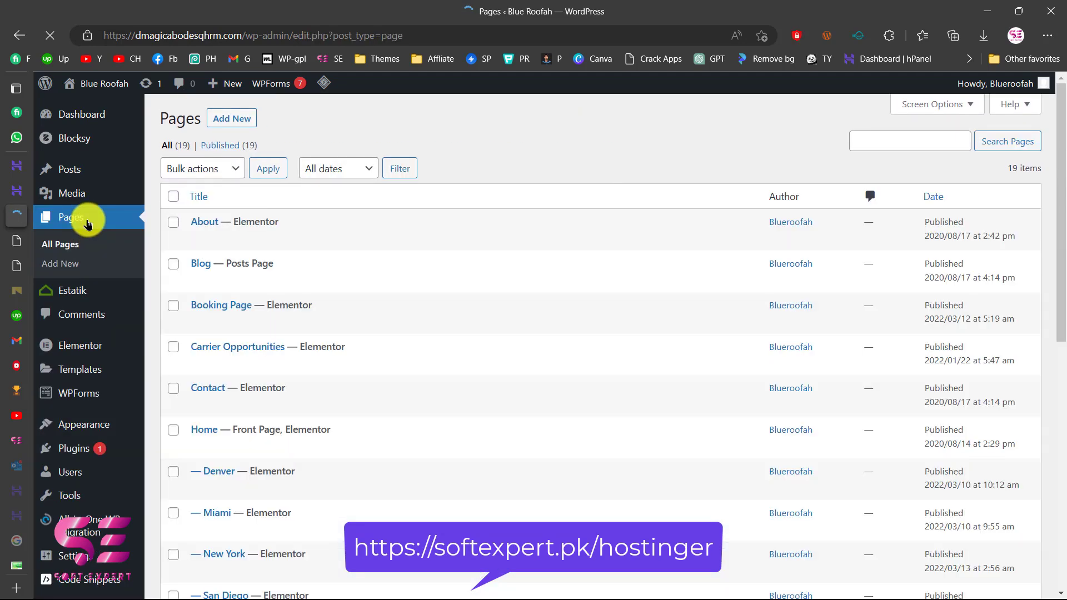
scroll(345, 341, "down", 5)
scroll(345, 341, "up", 5)
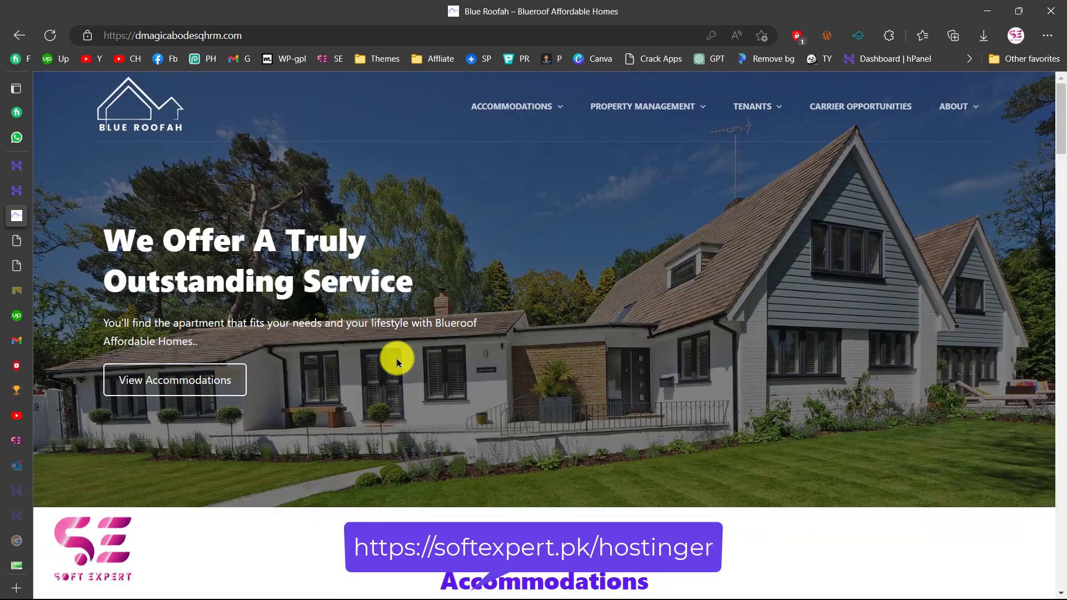
scroll(394, 361, "down", 4)
scroll(397, 362, "down", 13)
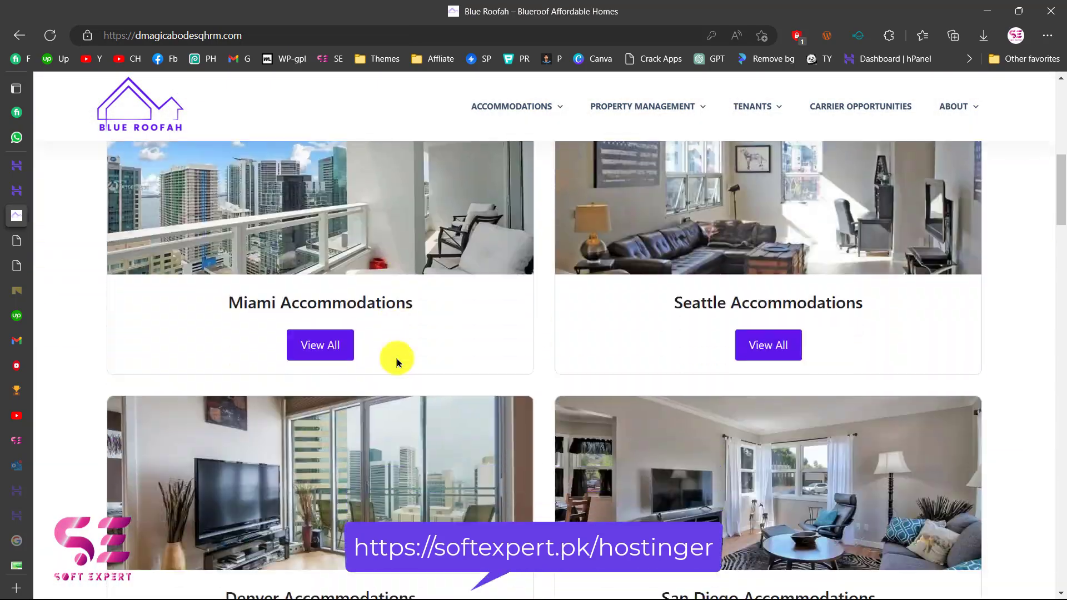
scroll(396, 363, "down", 11)
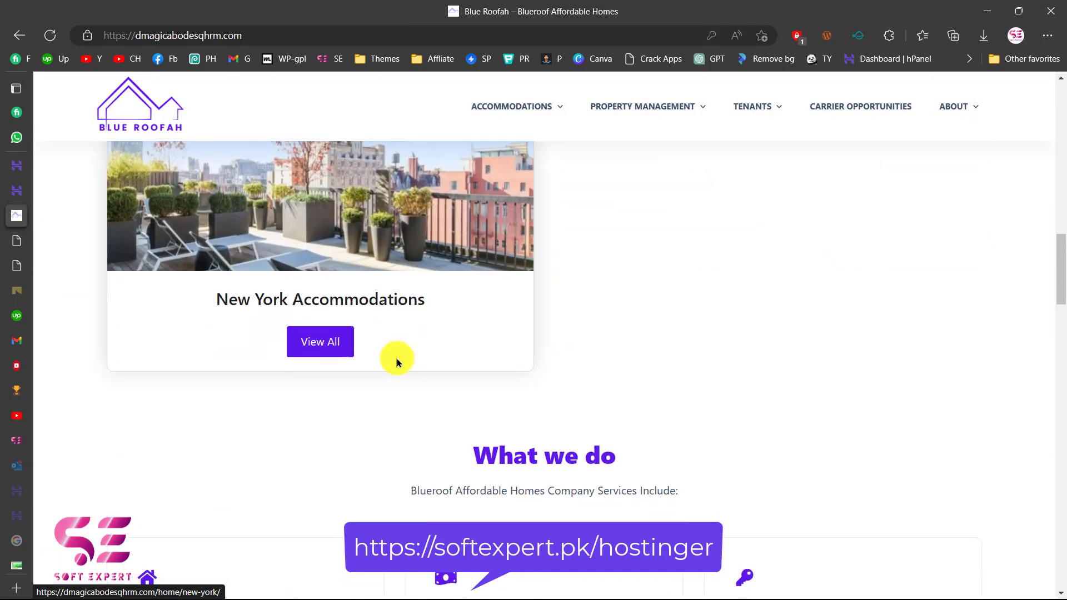
Step: Browse the Soft Expert channel's uploaded WordPress and Elementor tutorial videos
left_click(19, 414)
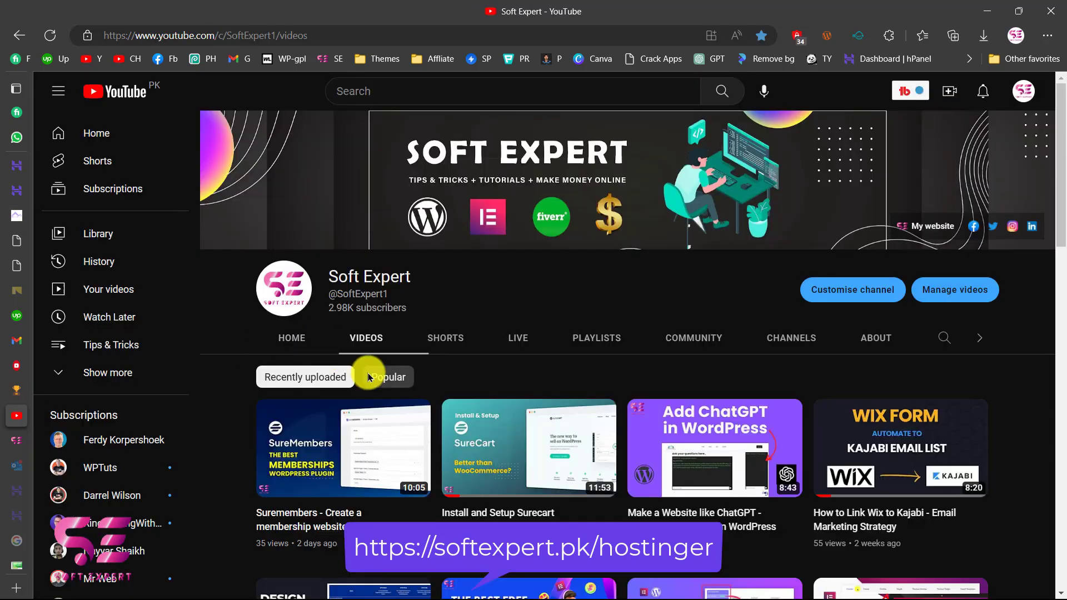
scroll(523, 469, "down", 9)
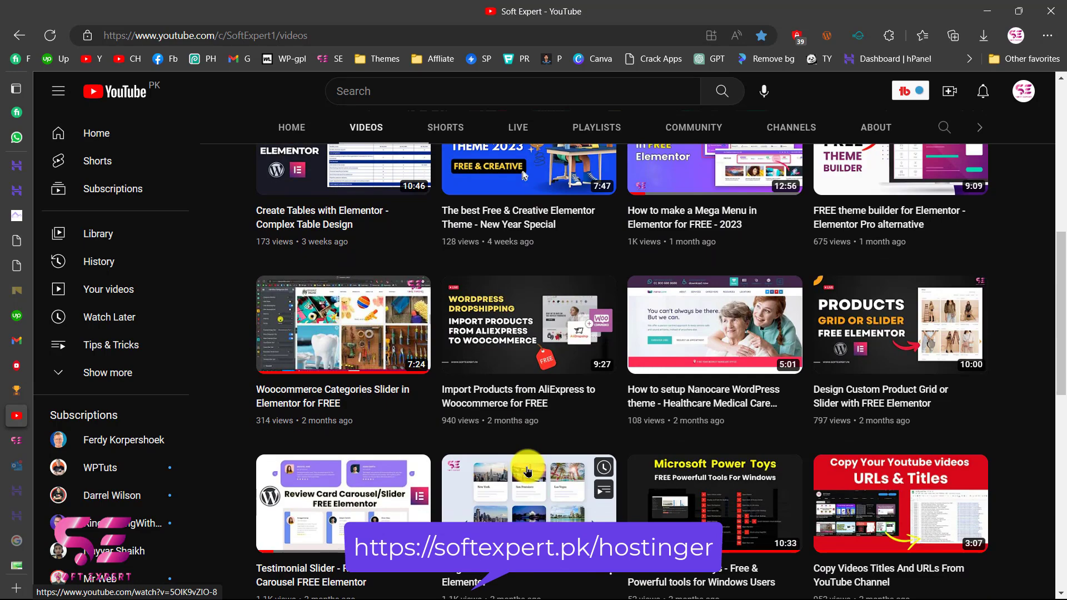
scroll(527, 471, "down", 11)
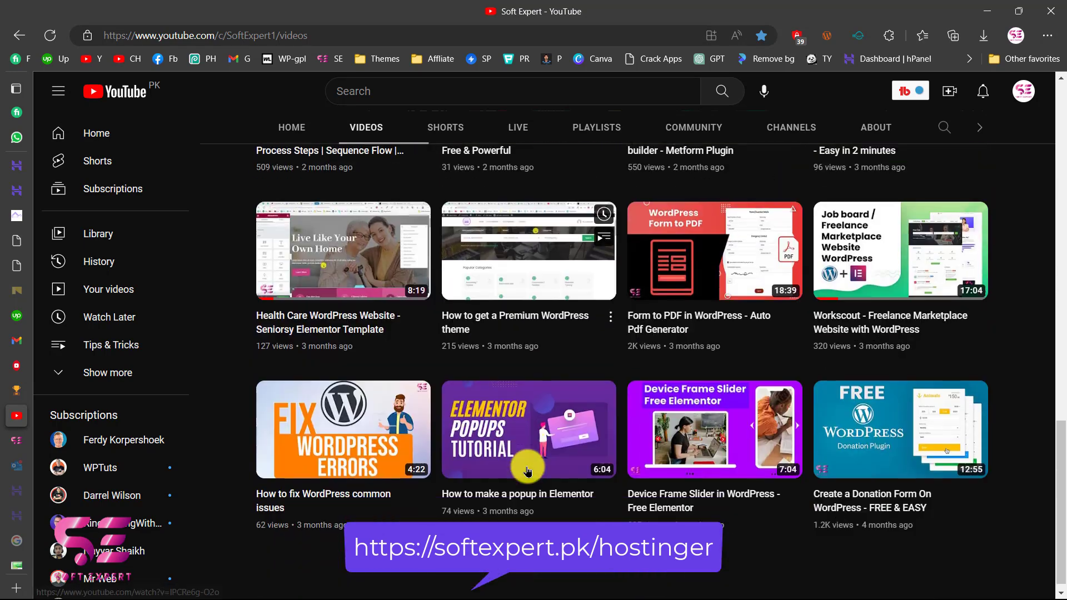
scroll(527, 471, "down", 1)
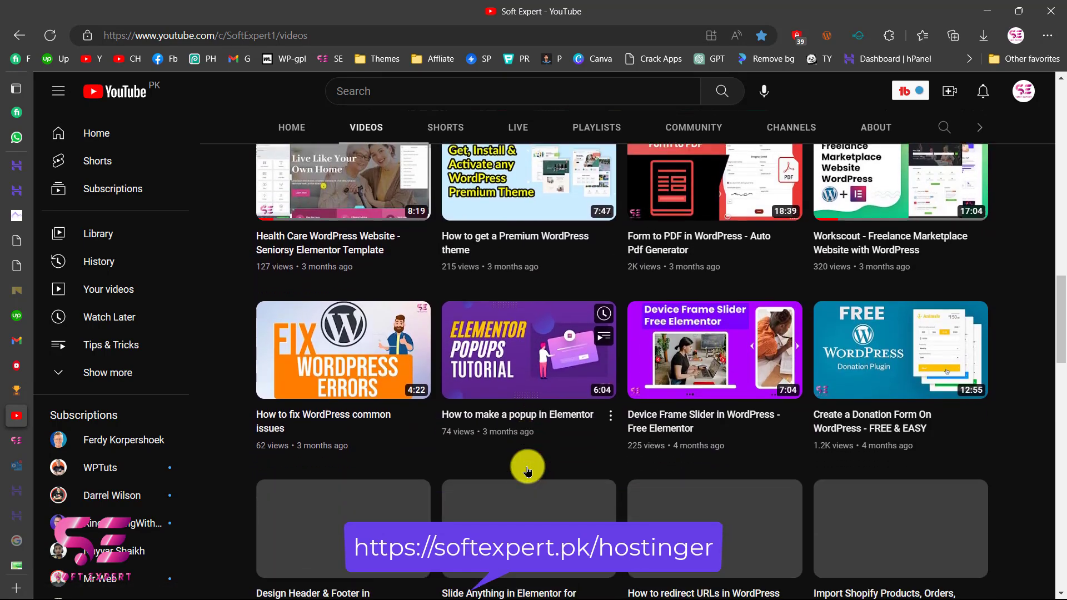
scroll(527, 472, "down", 1)
scroll(526, 471, "down", 4)
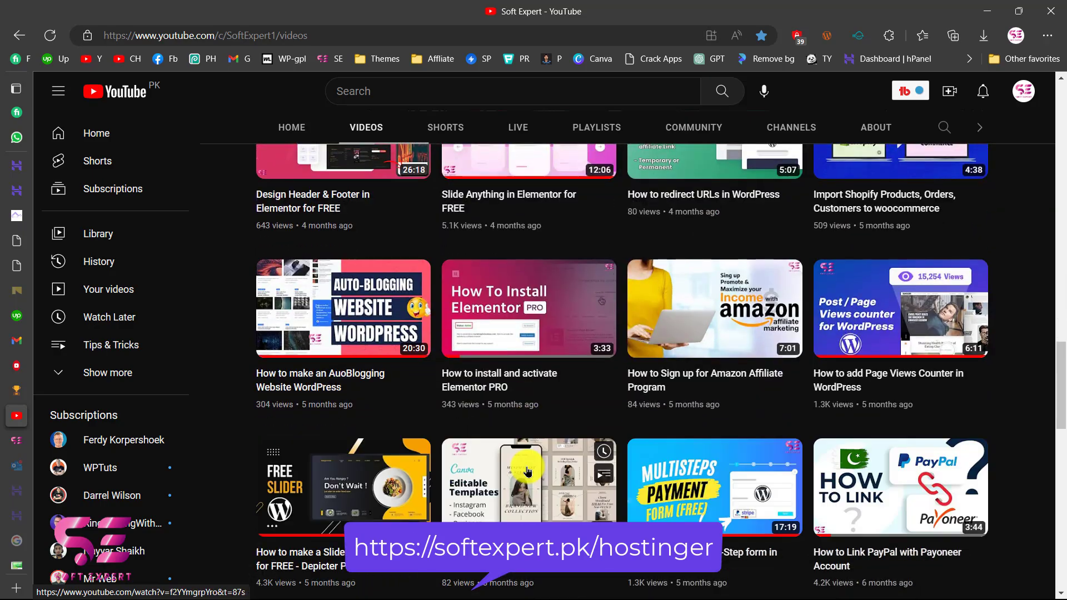